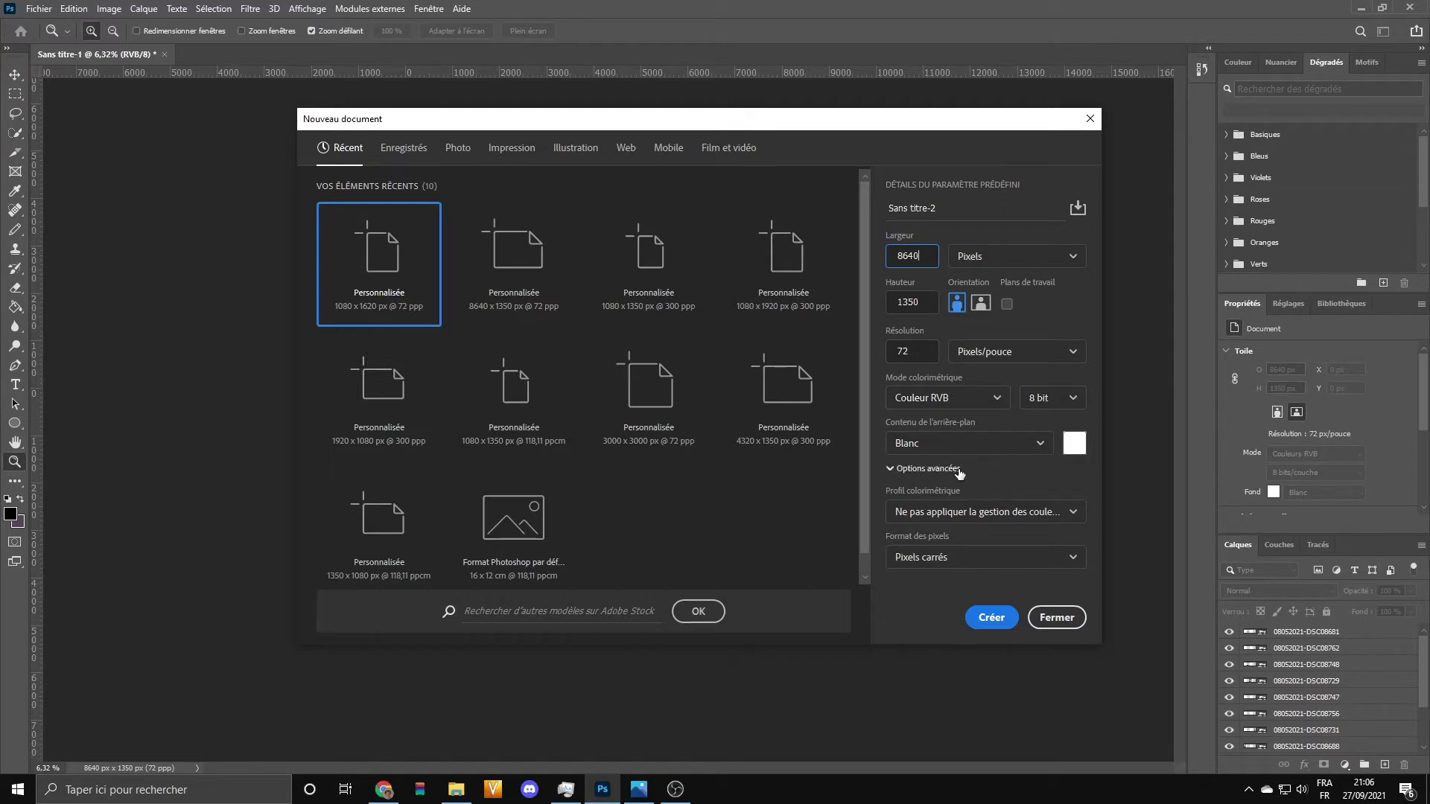
Step: Create the 8640 × 1350 px document in landscape orientation at 72 pixels per inch and unlock its background layer
left_click(981, 302)
left_click(983, 615)
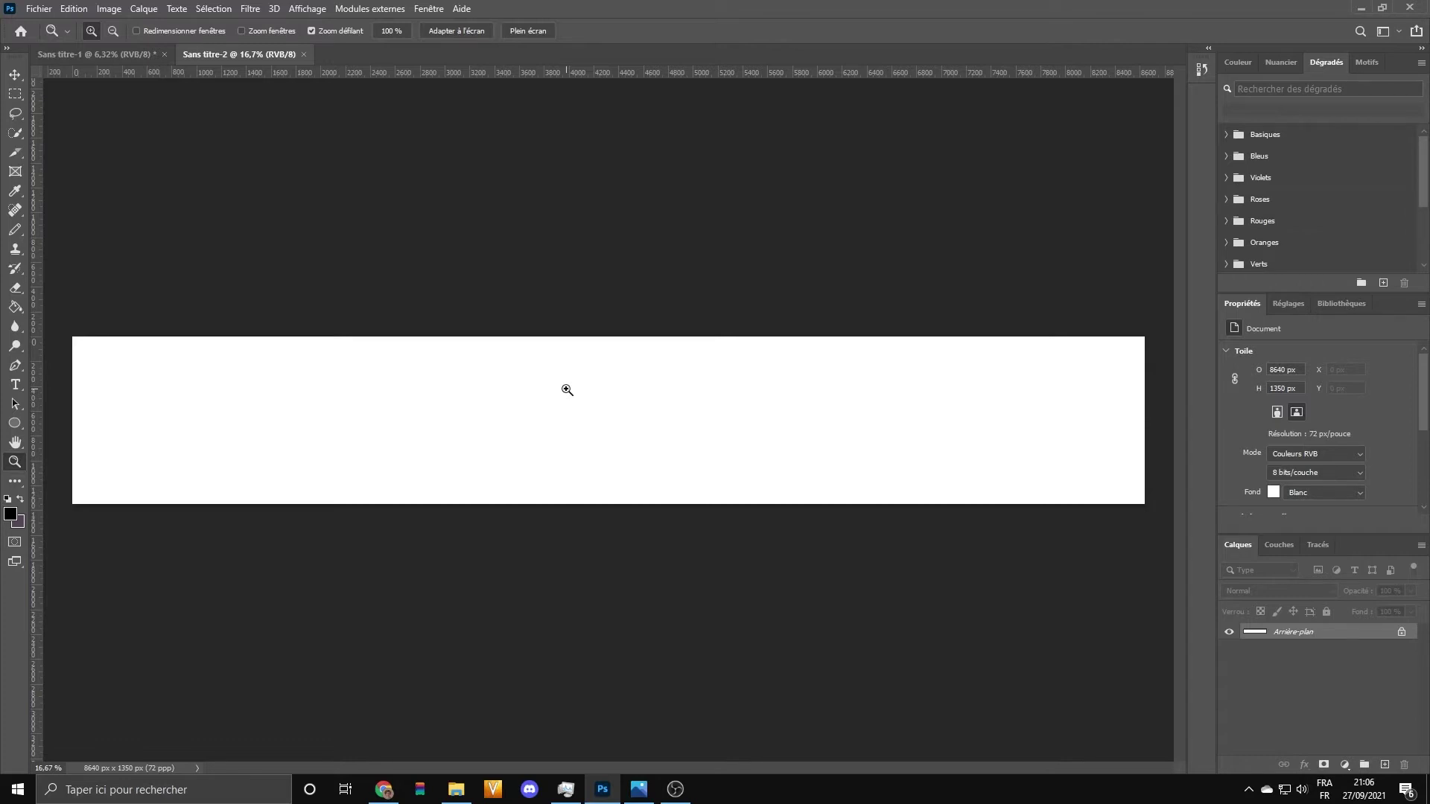
left_click(39, 9)
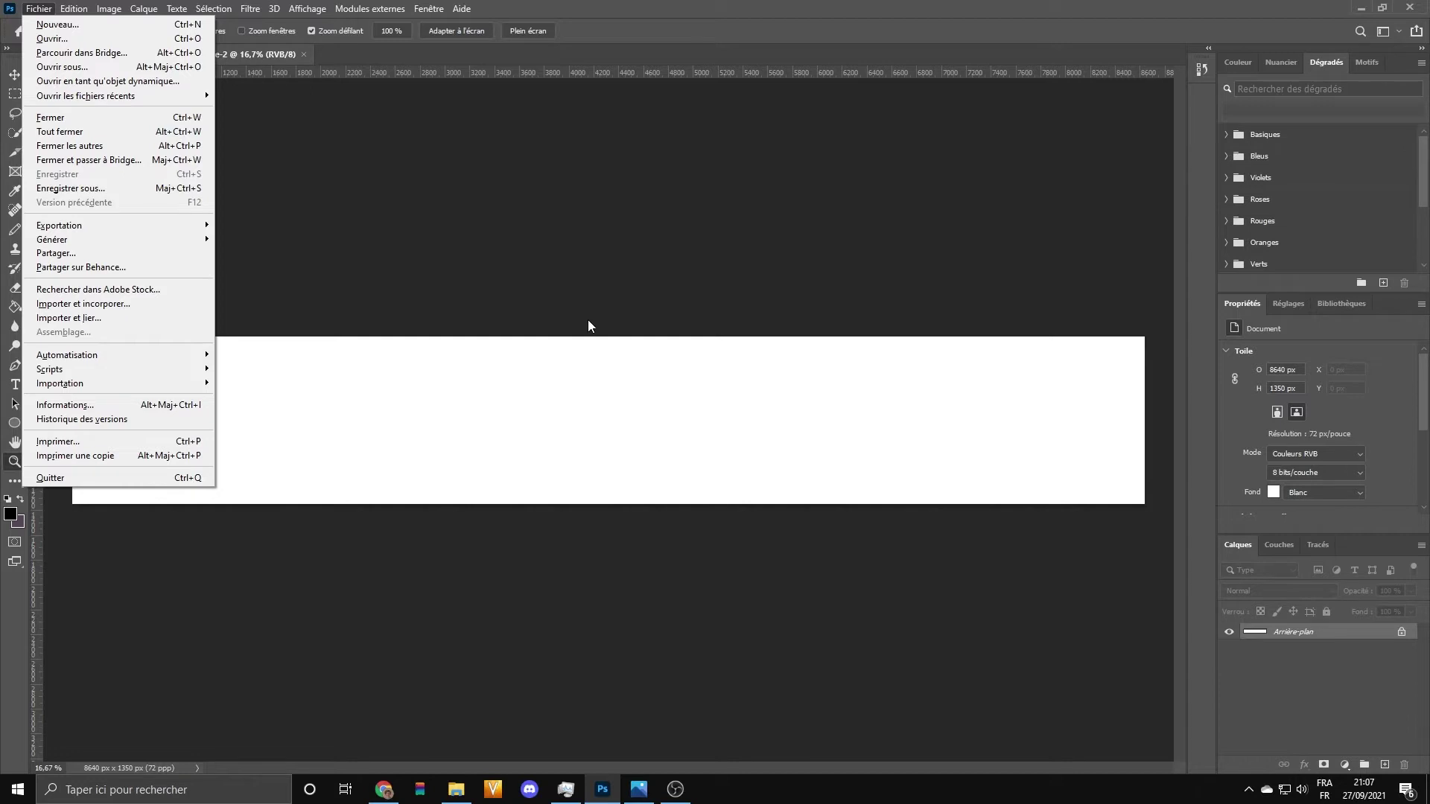
left_click(589, 277)
left_click(1402, 632)
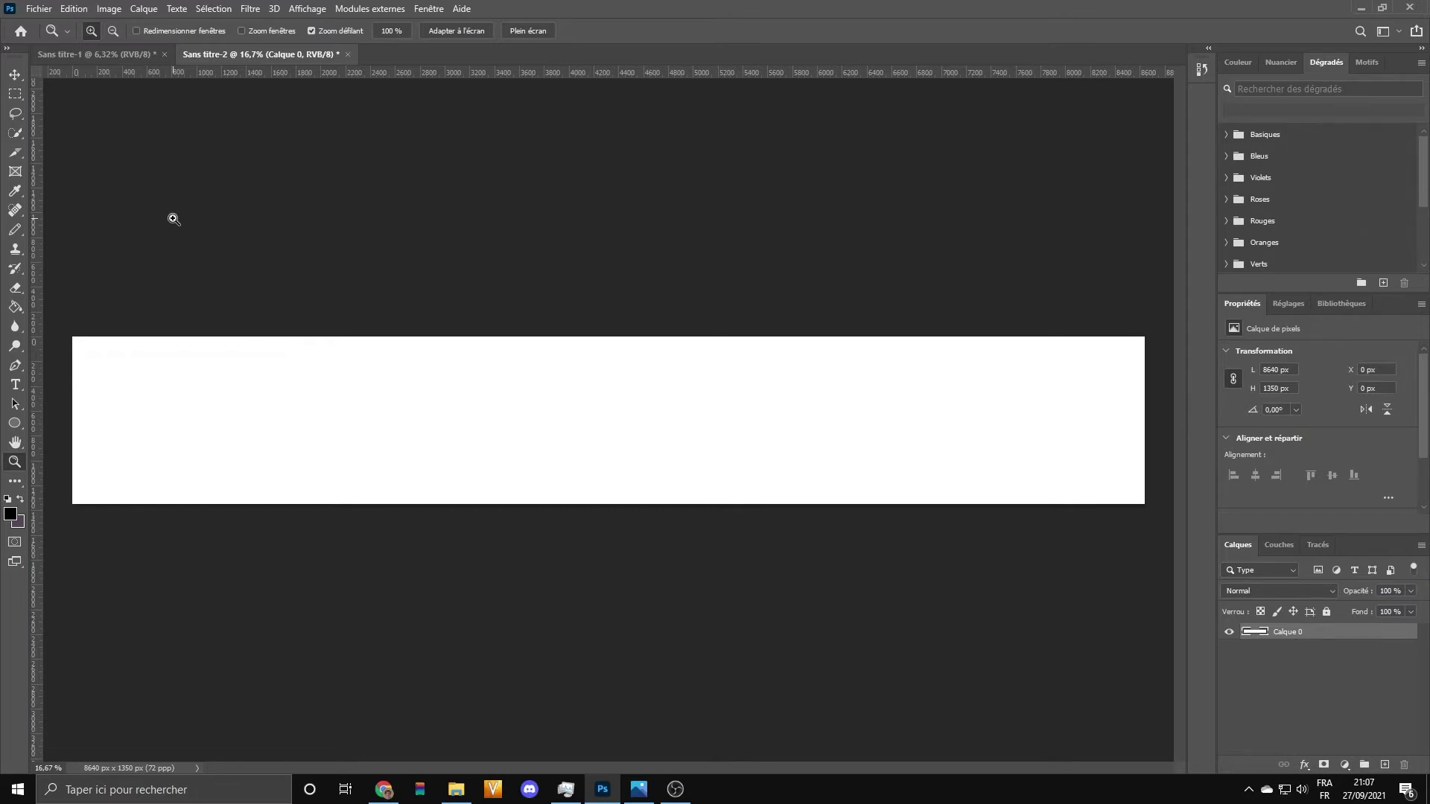
Step: Divide the blank canvas vertically into 8 evenly spaced slices with the Slice tool
left_click(15, 154)
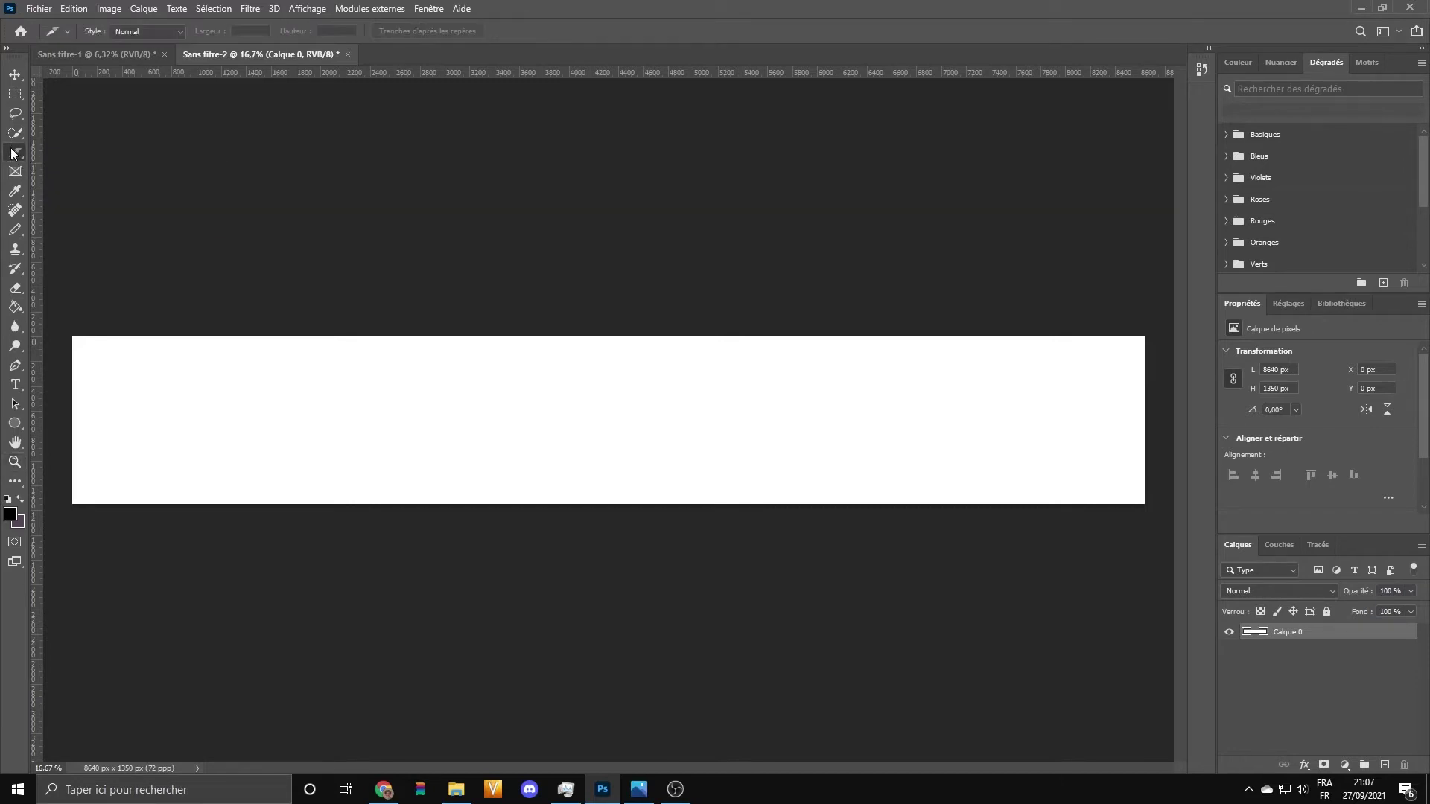
right_click(493, 406)
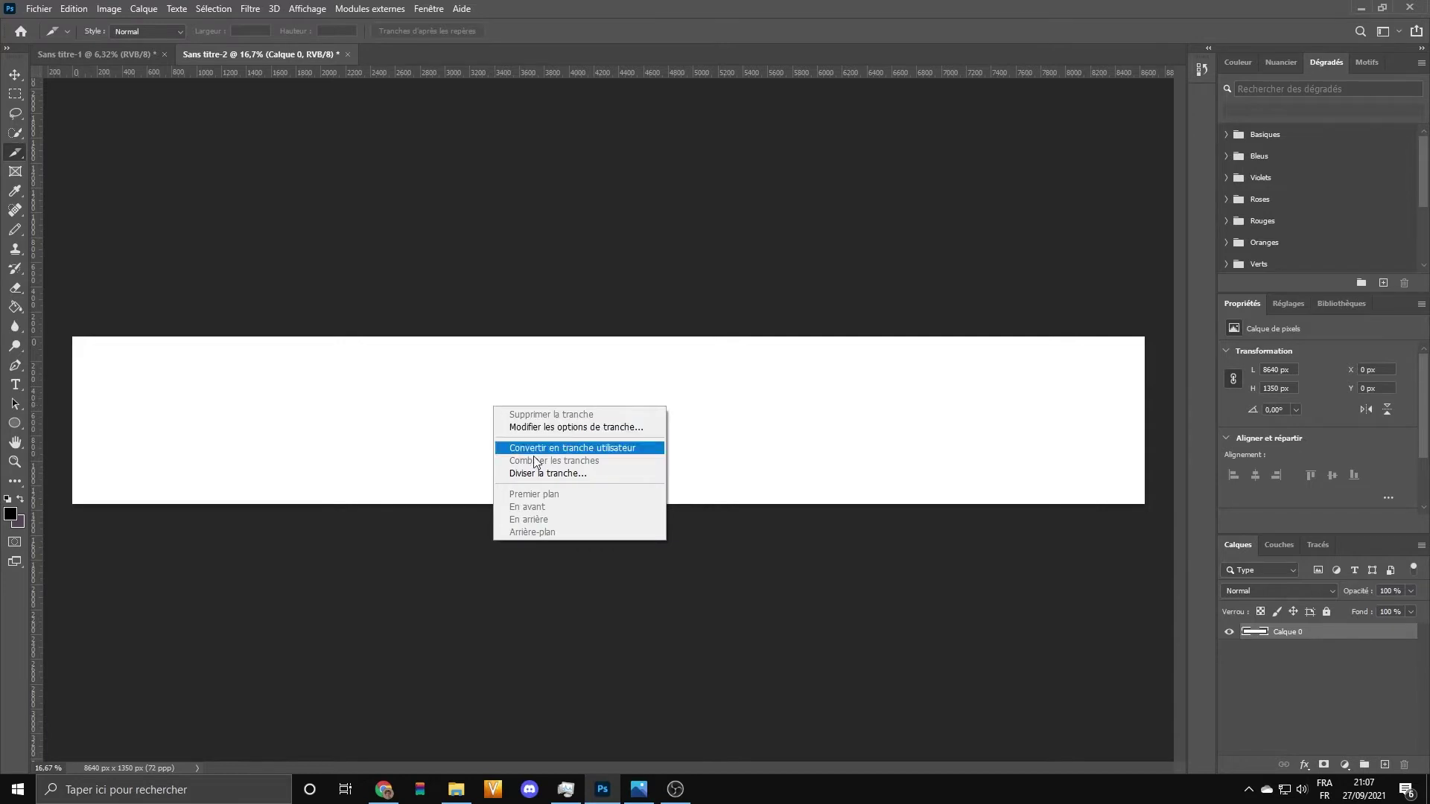
left_click(542, 473)
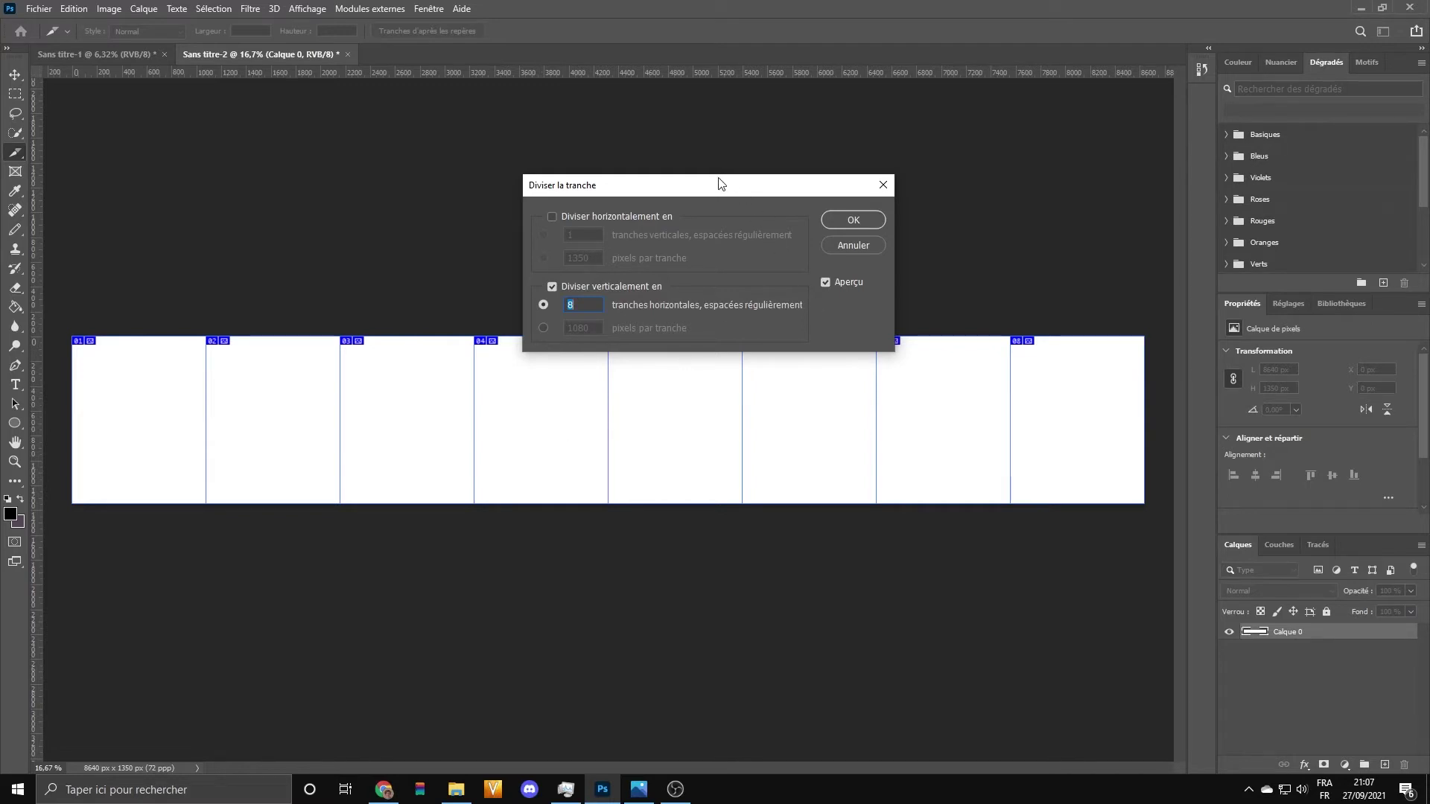
left_click_drag(720, 181, 655, 126)
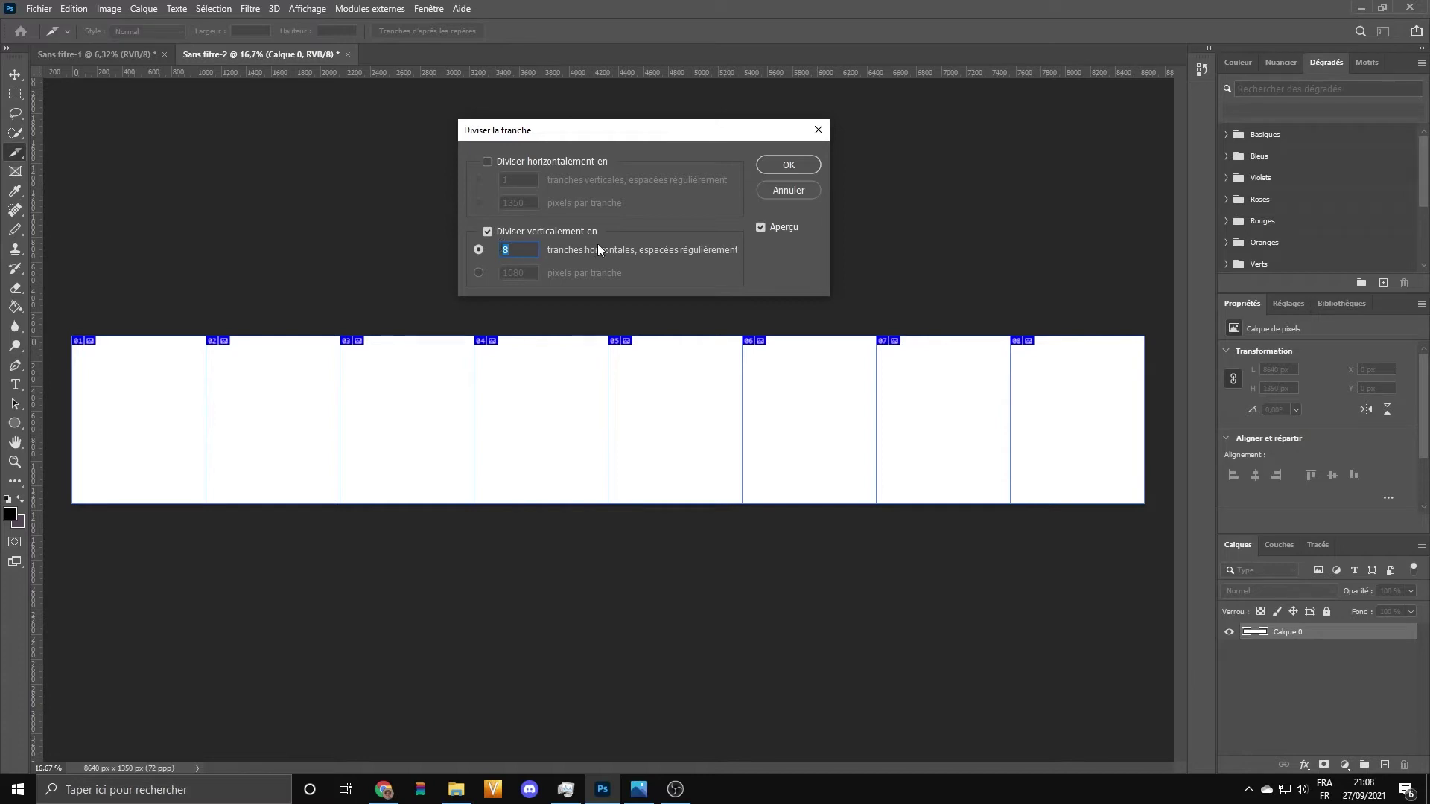
left_click(787, 166)
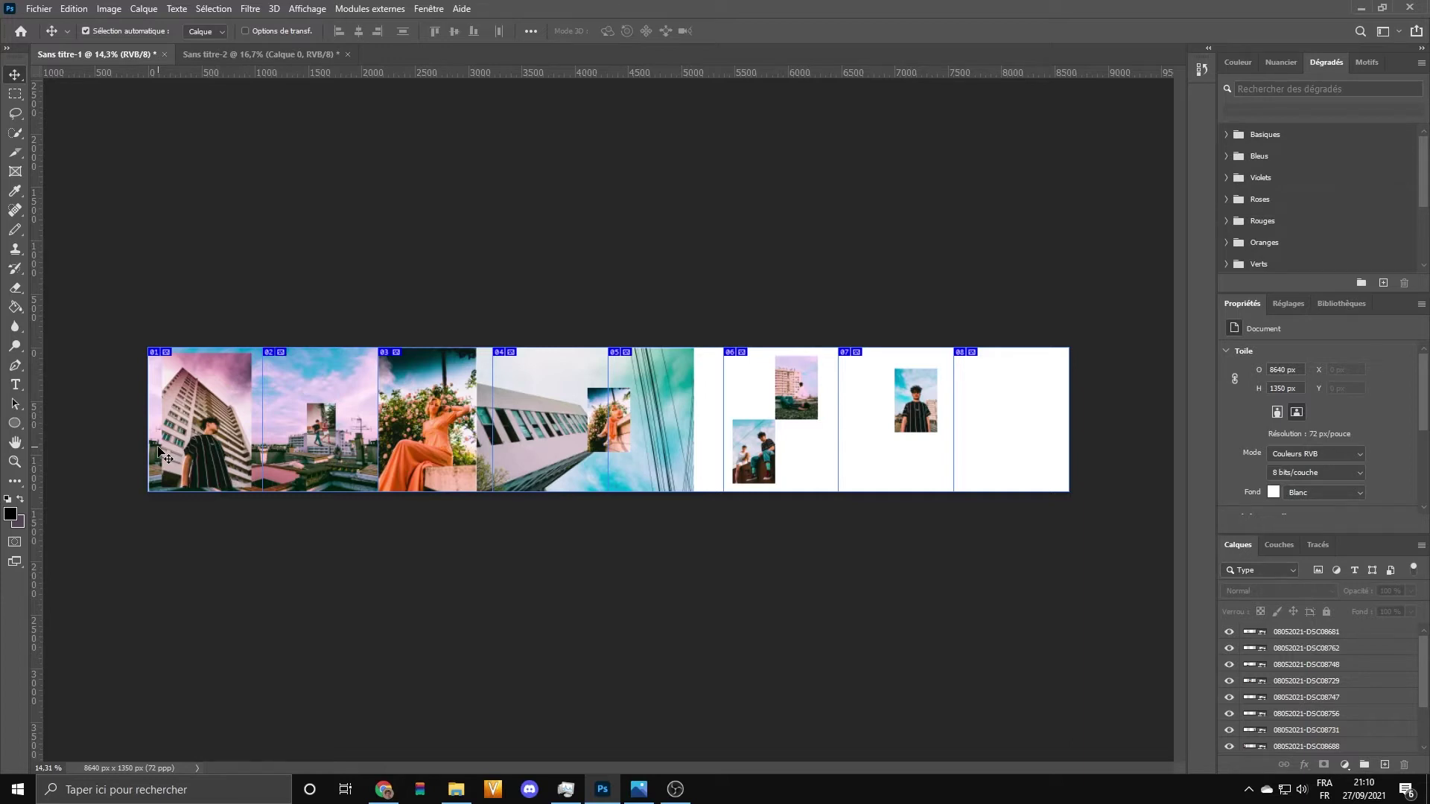
Step: Examine the photo collage in Sans titre-1 slice by slice, temporarily hiding layer 08052021-DSC08688 to inspect the background behind it
left_click(14, 462)
scroll(555, 448, "up", 5)
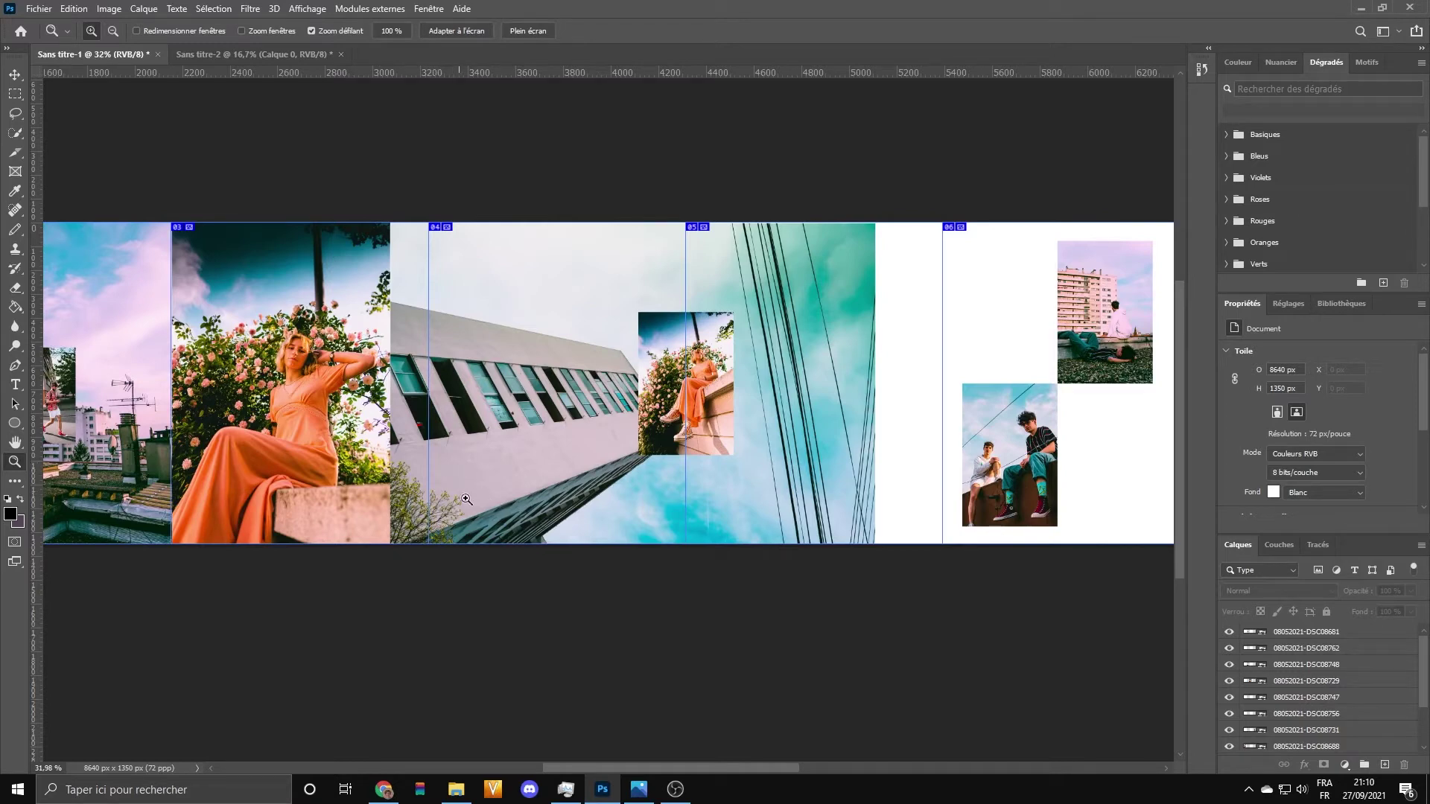
left_click_drag(630, 767, 461, 784)
mouse_move(461, 785)
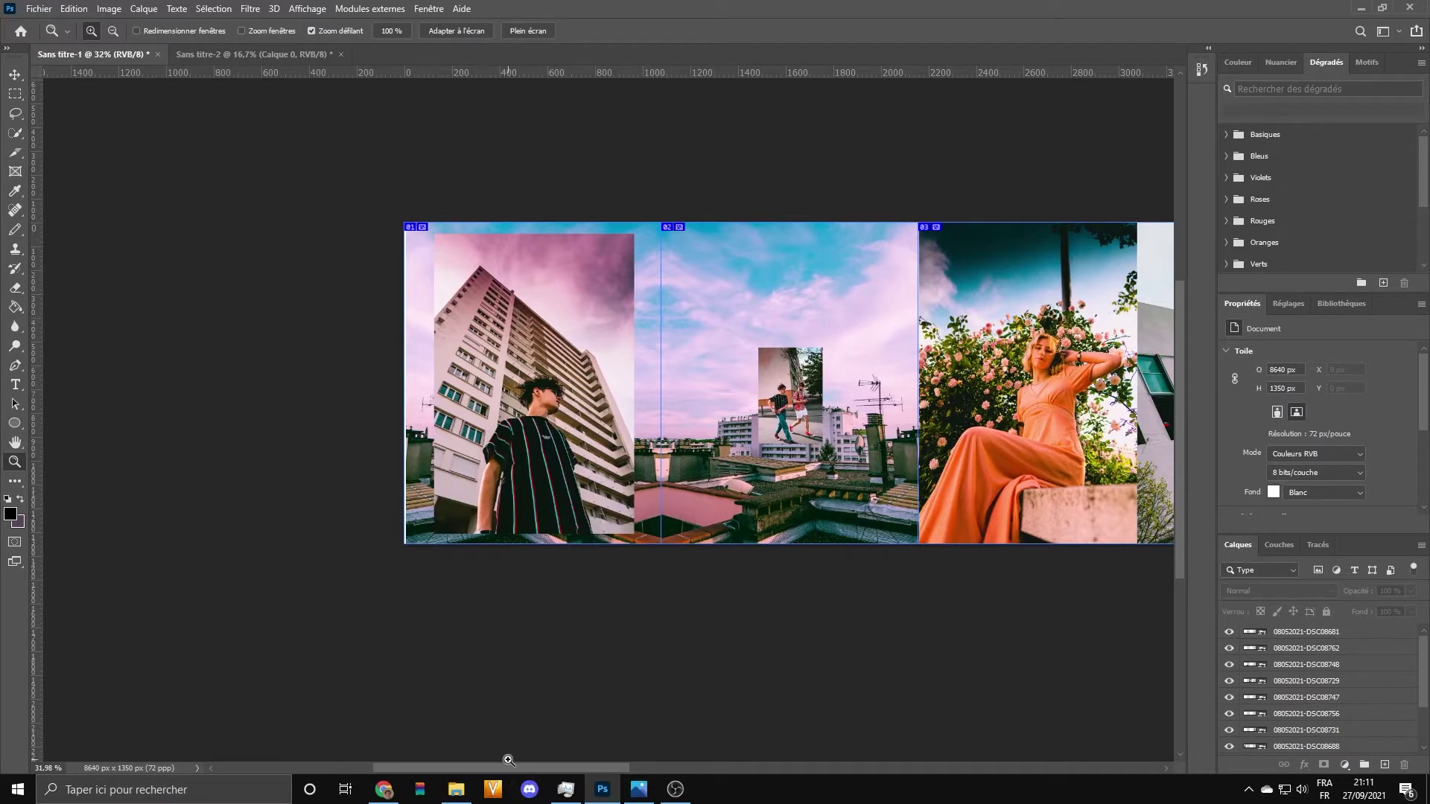
left_click_drag(468, 766, 496, 772)
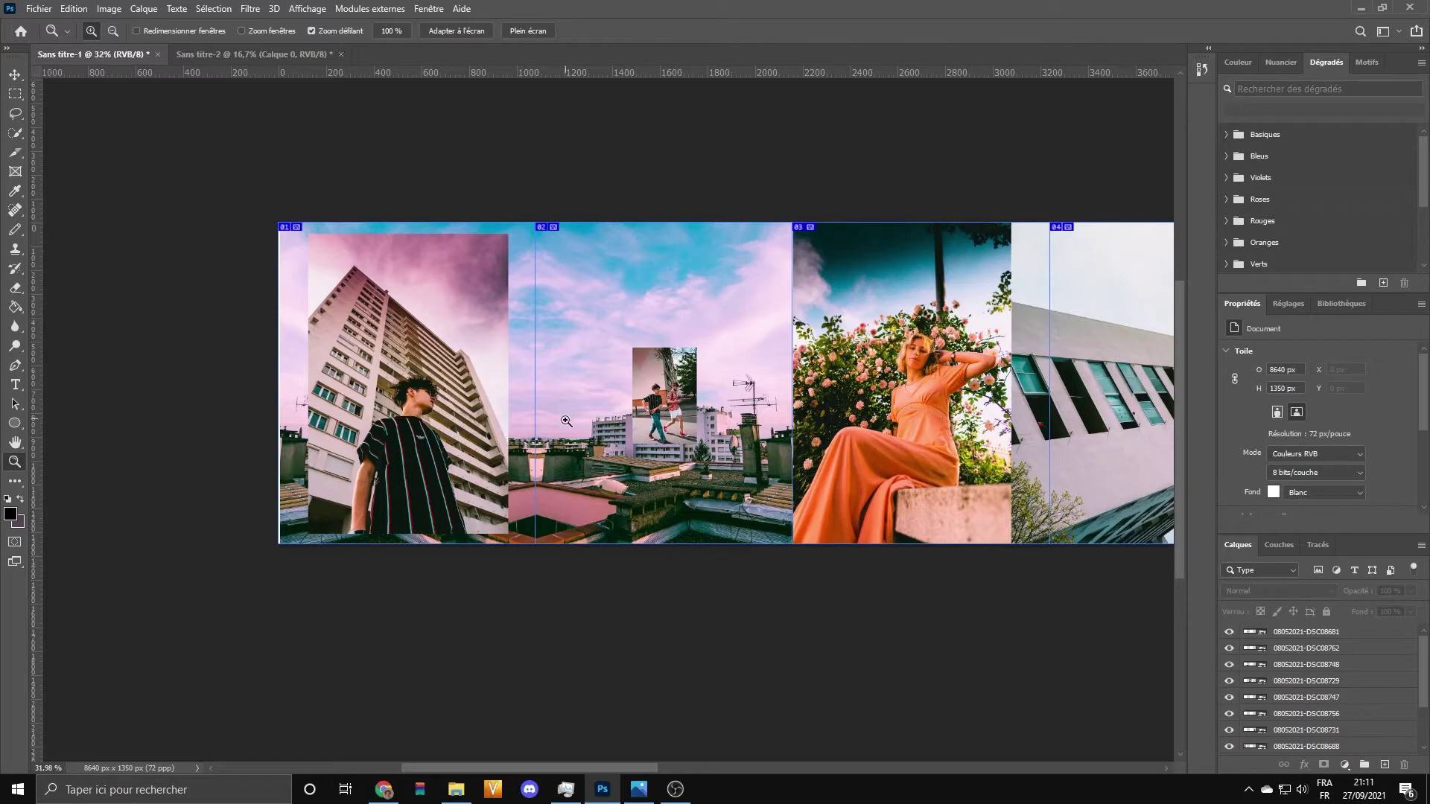
left_click(15, 75)
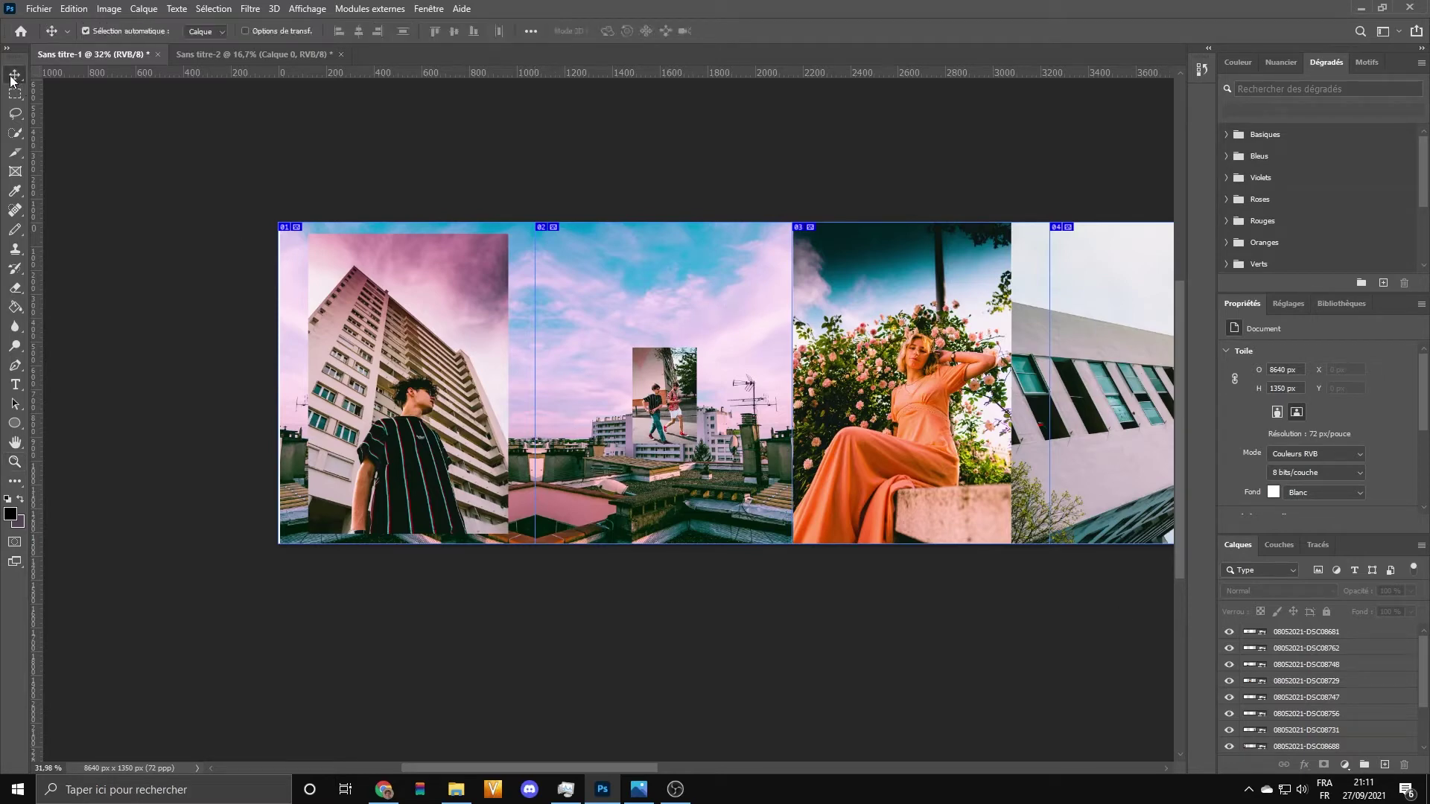
left_click(389, 344)
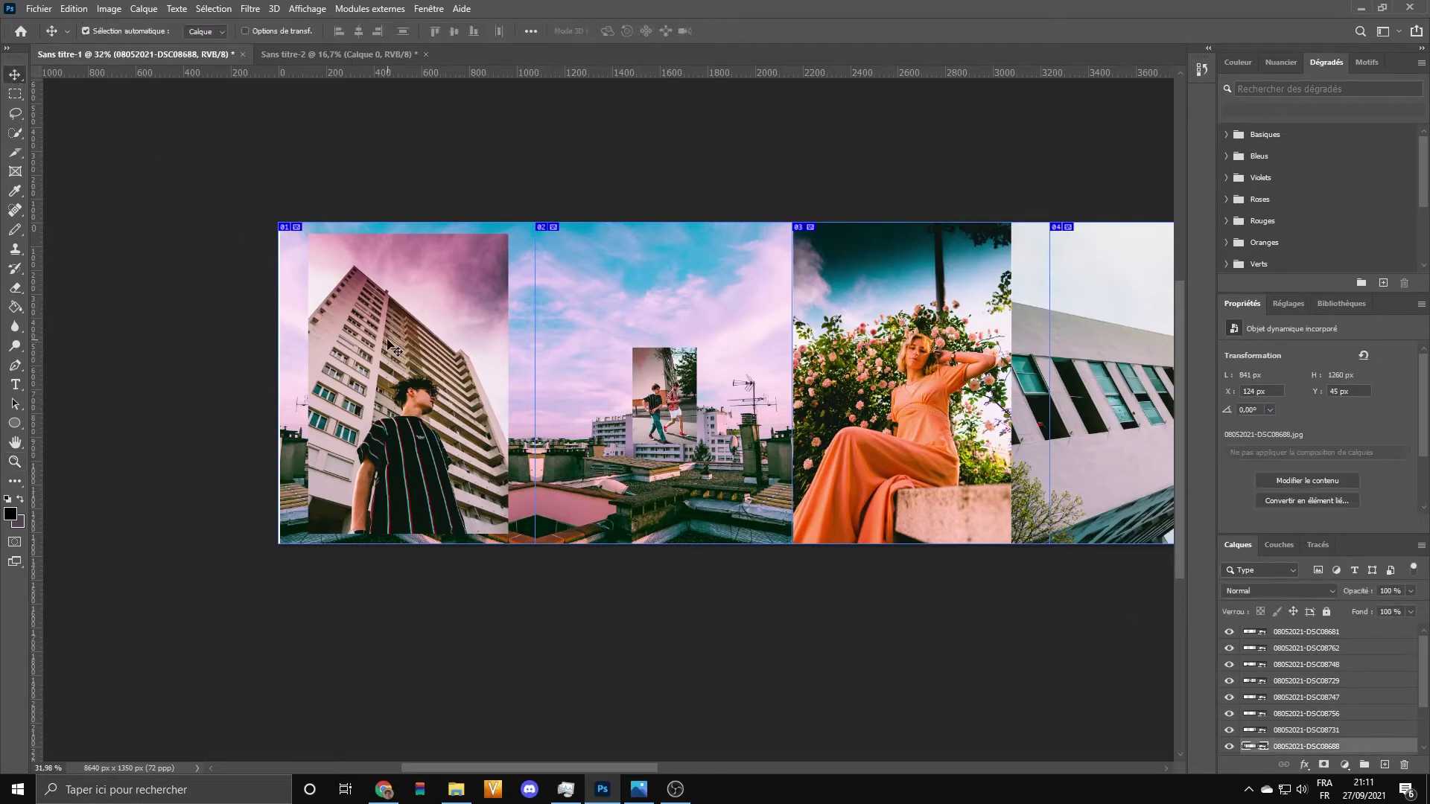
left_click(1229, 746)
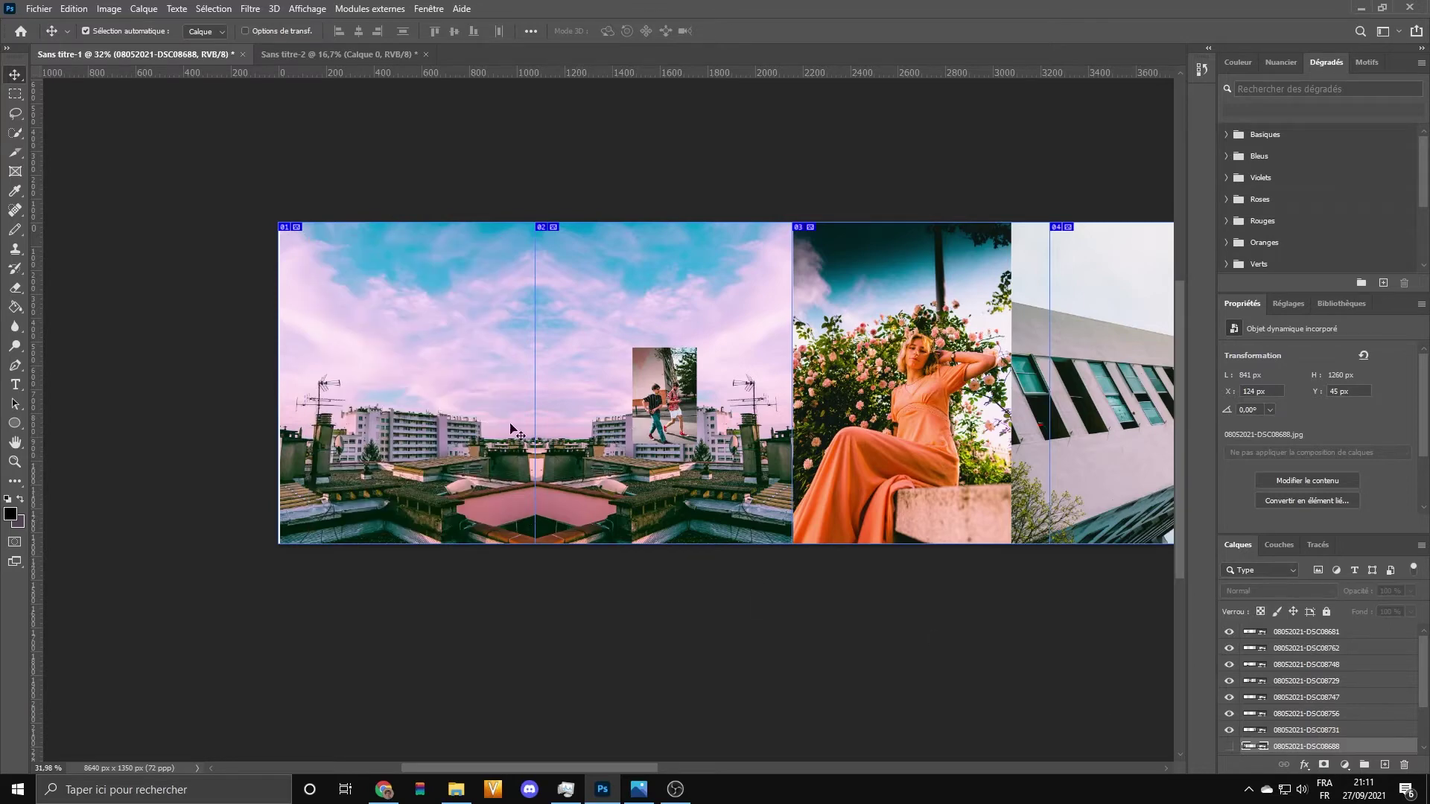
left_click(1229, 747)
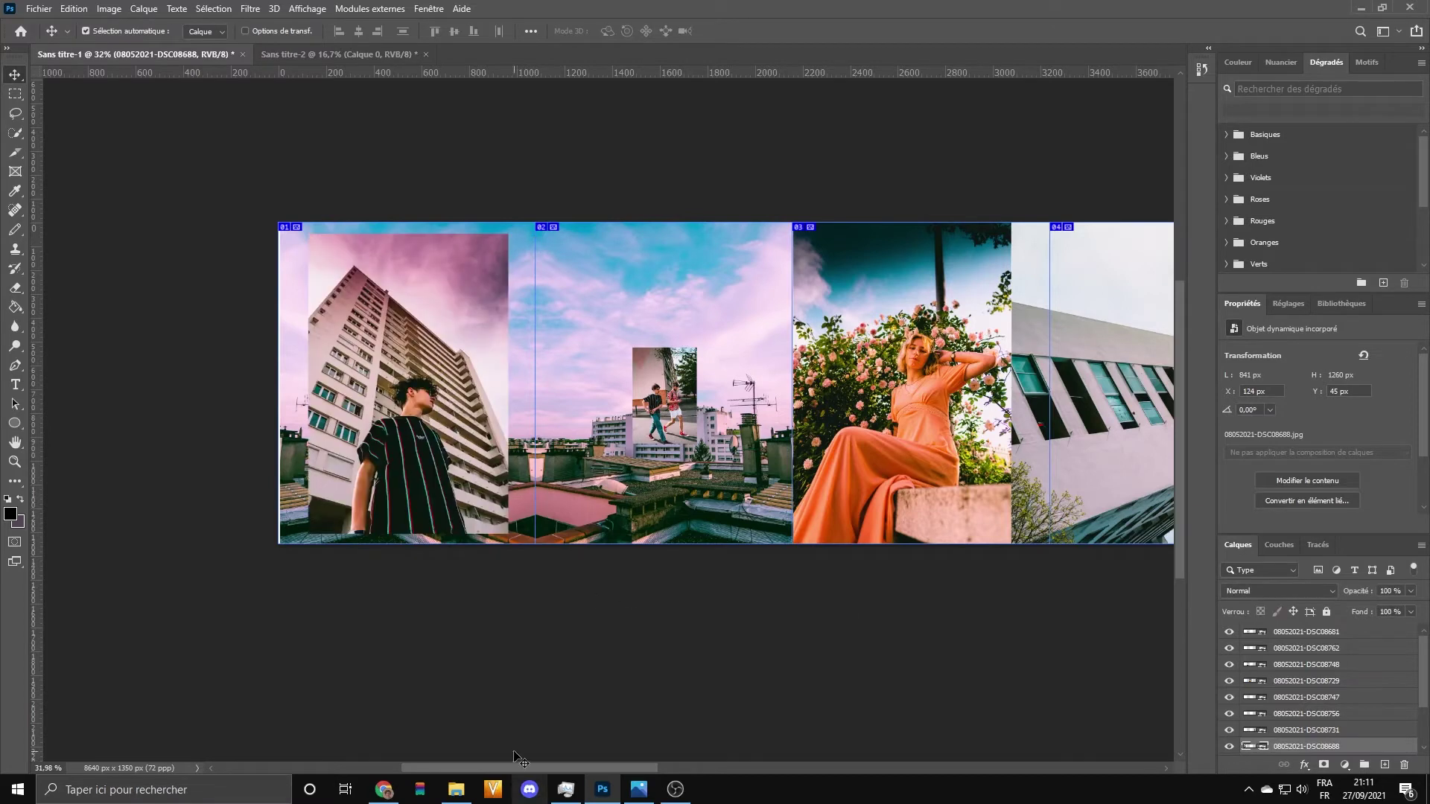
left_click_drag(499, 765, 576, 774)
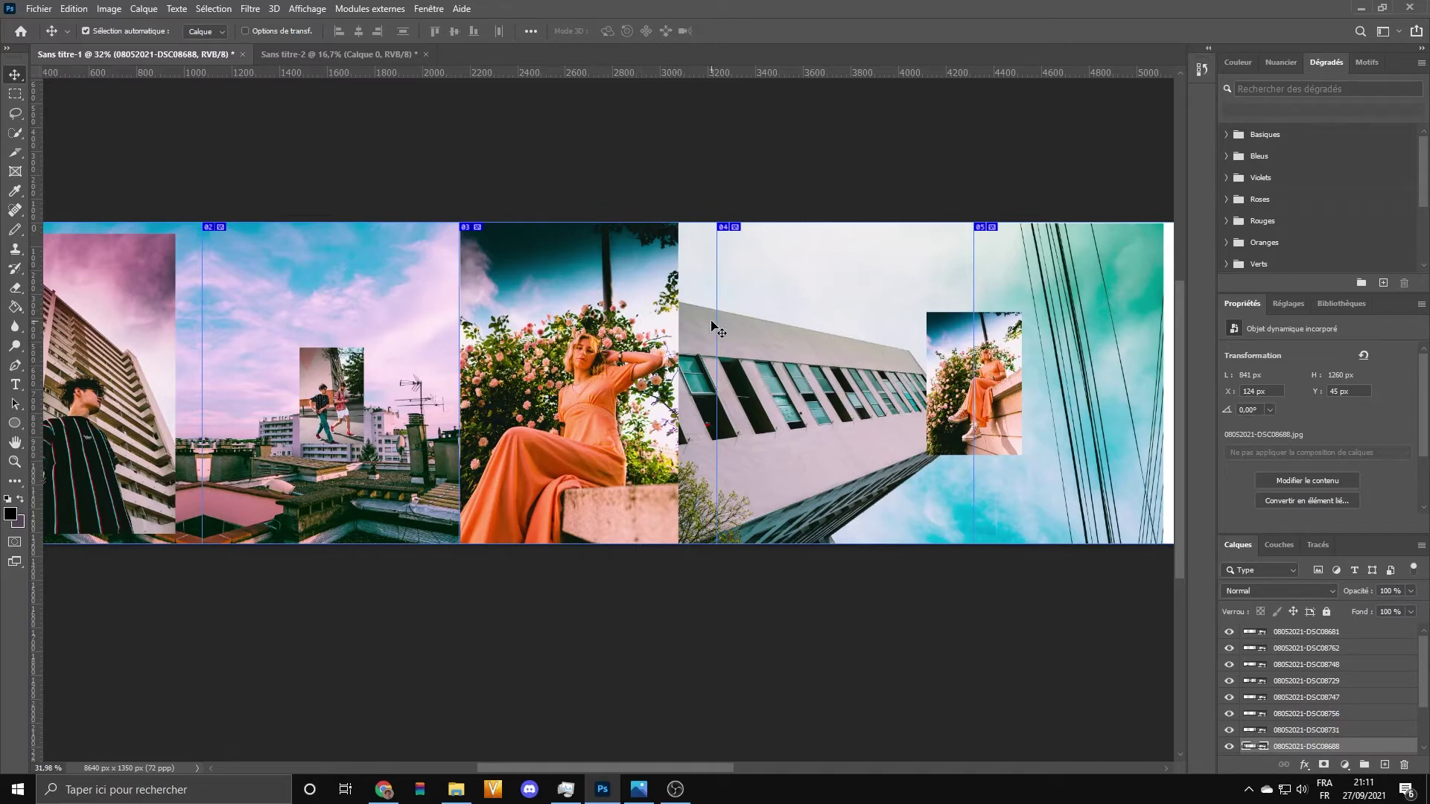
left_click_drag(571, 769, 665, 768)
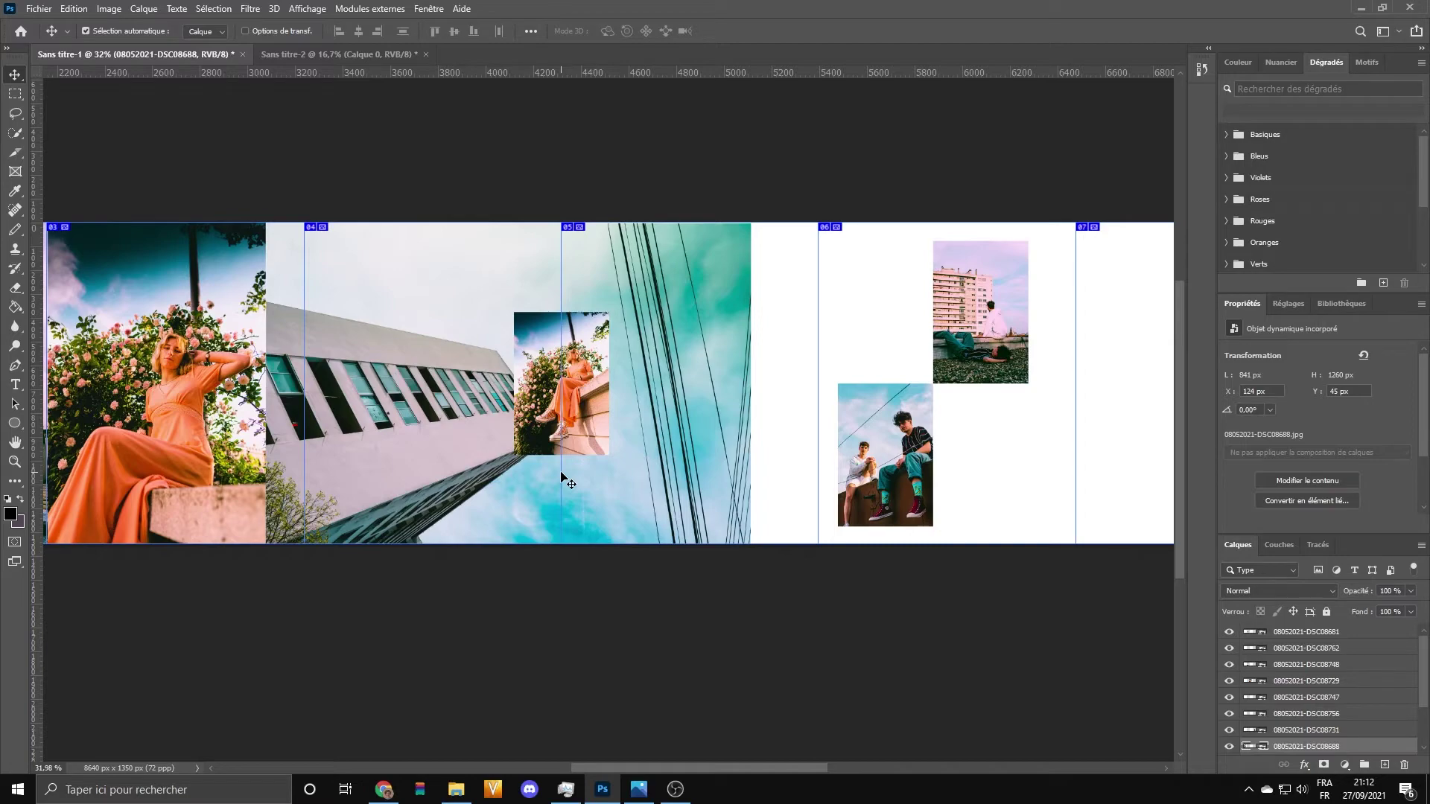
left_click_drag(632, 768, 706, 800)
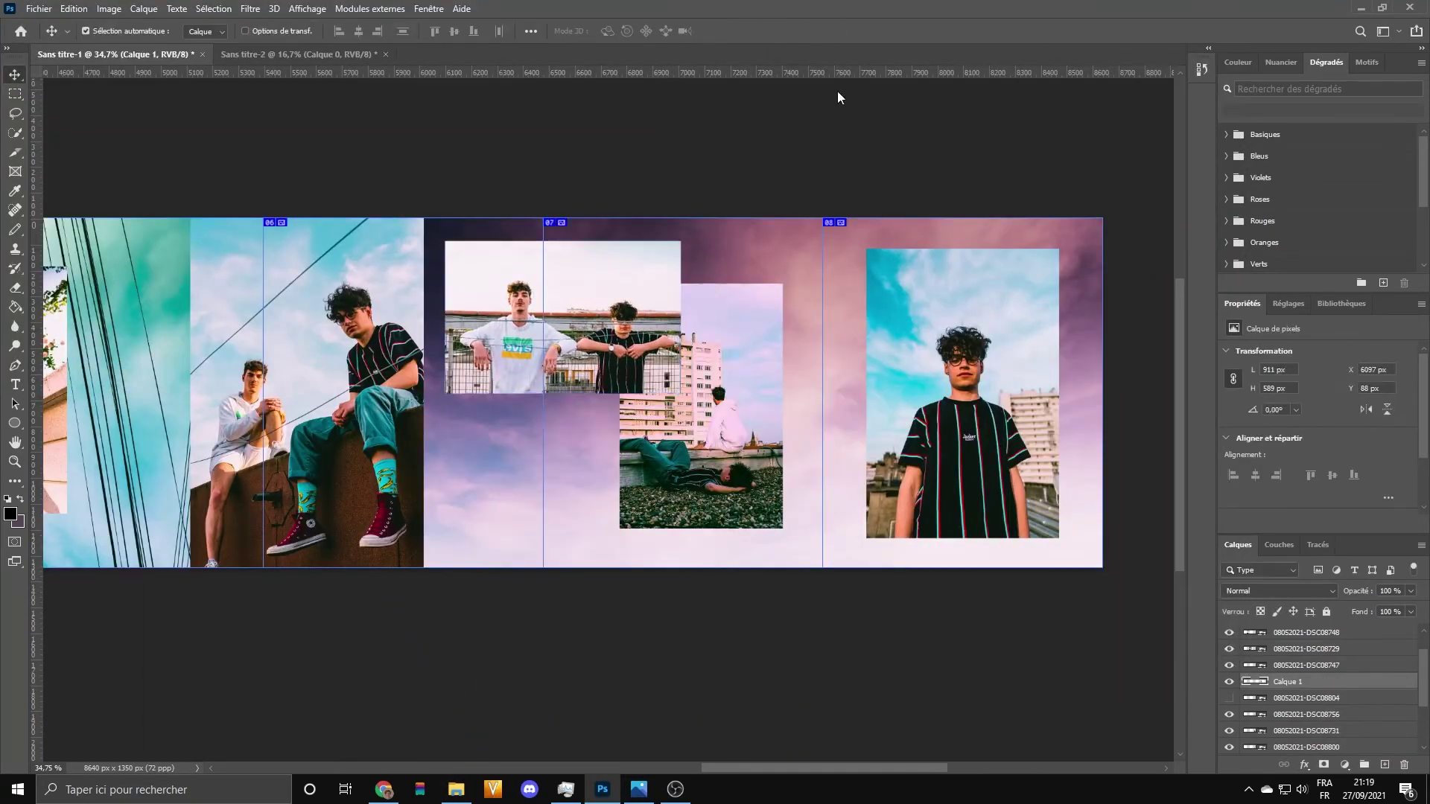
Step: Rearrange the two overlapping photos around slice 07, moving the landscape one to about X 6601 px, Y 118 px and the other towards slice 06
left_click_drag(557, 285, 687, 294)
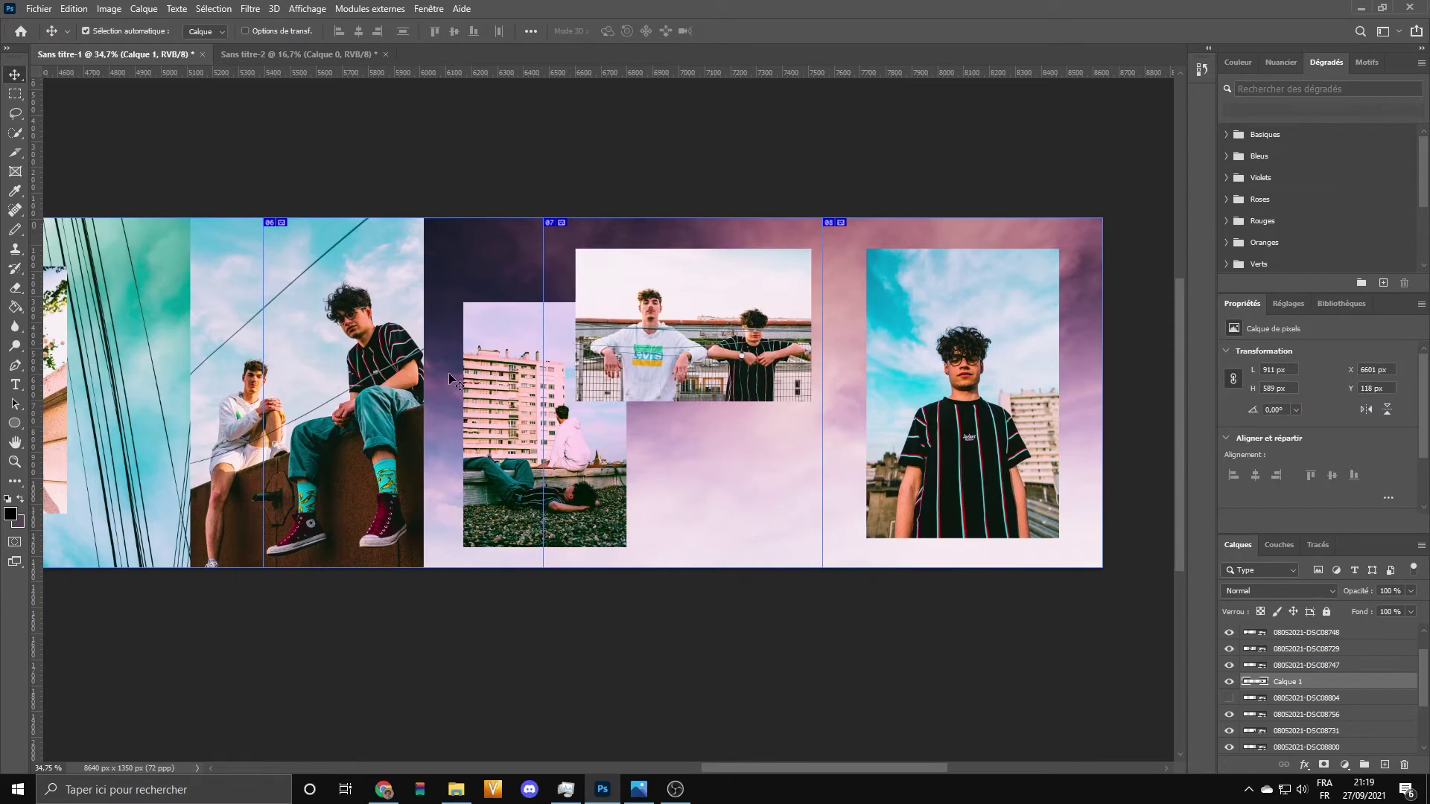
left_click(483, 622)
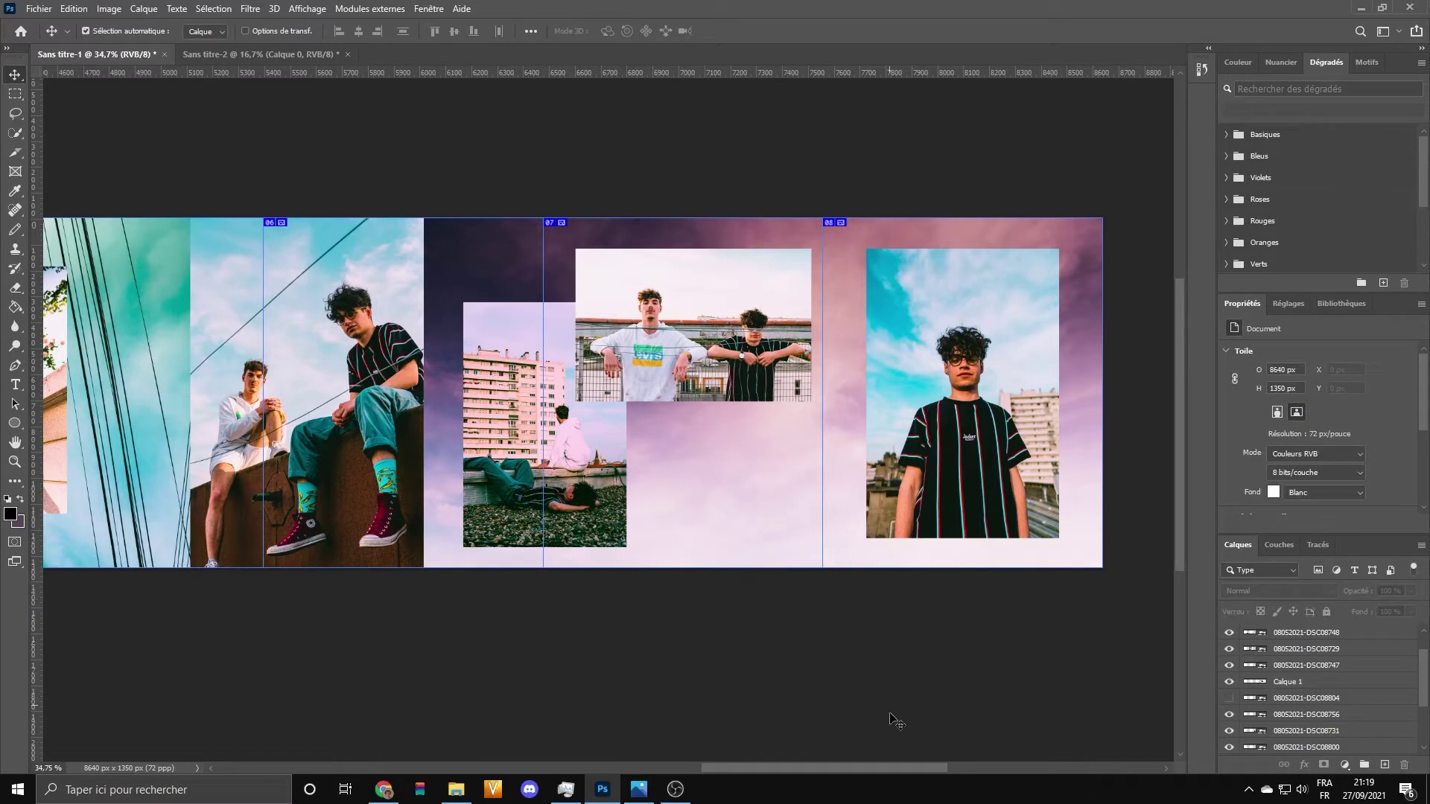
left_click(15, 463)
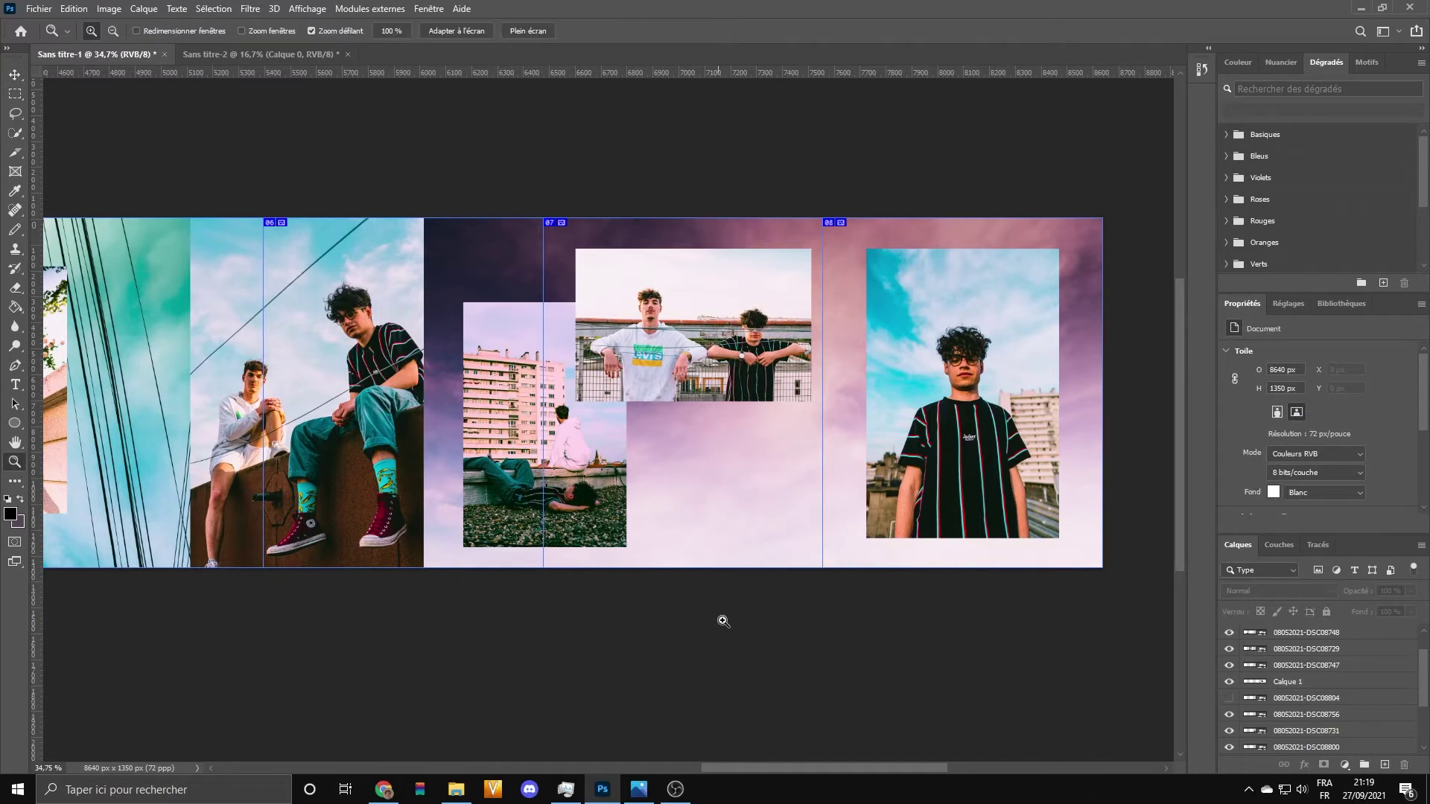
left_click(719, 626, "alt")
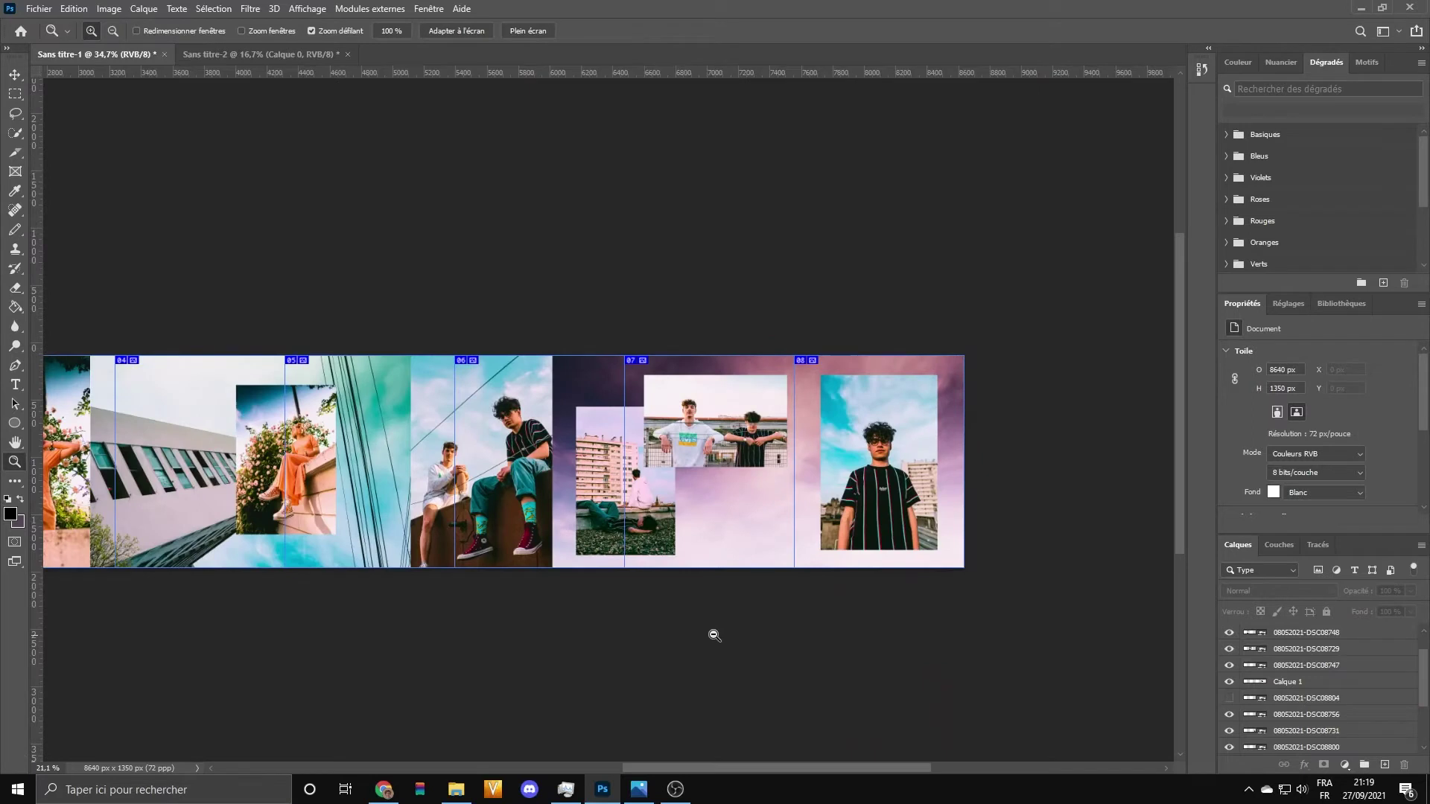
left_click_drag(712, 631, 682, 636)
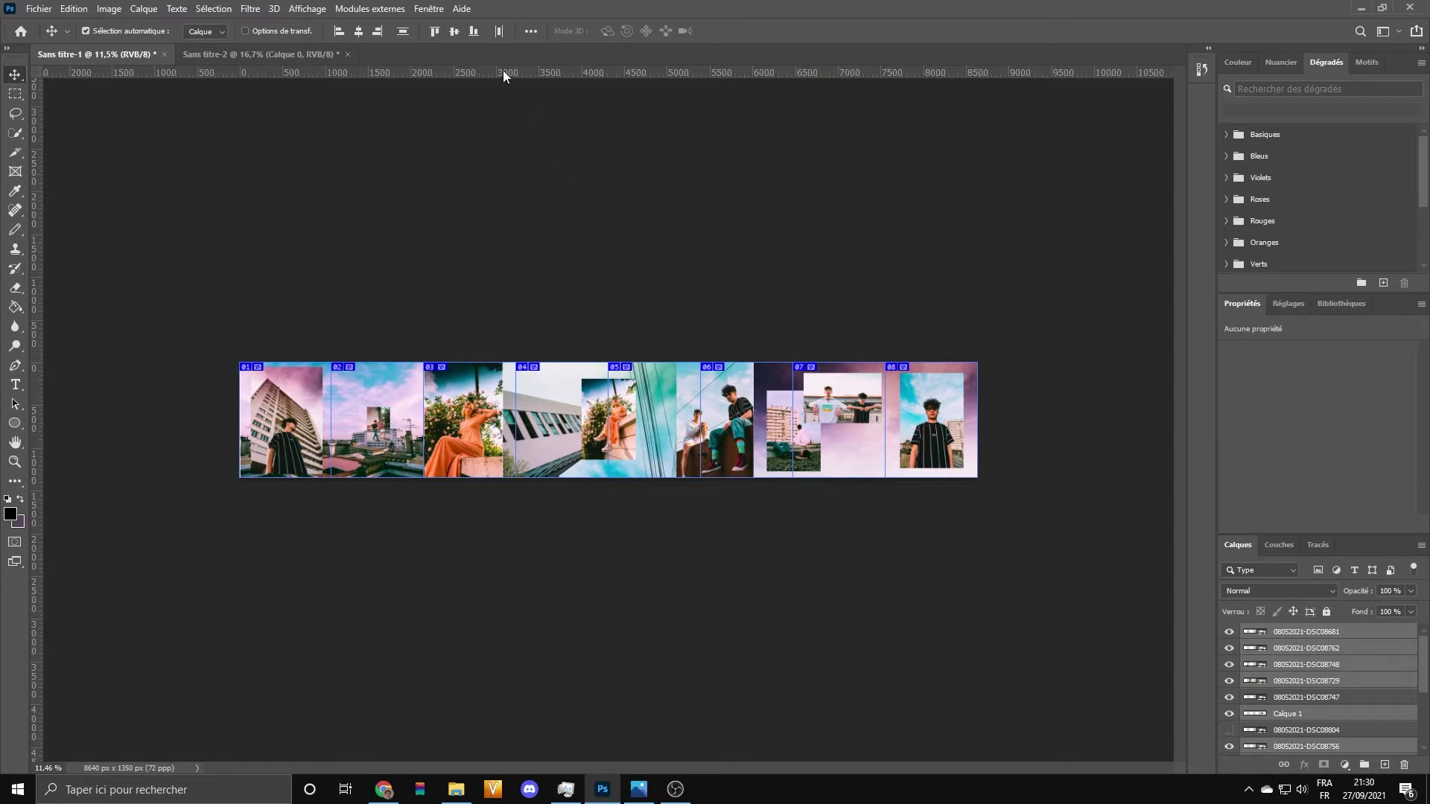
Step: Reduce the canvas width to 7560 px, anchored at the middle of the left edge, and accept the clipping
left_click(112, 9)
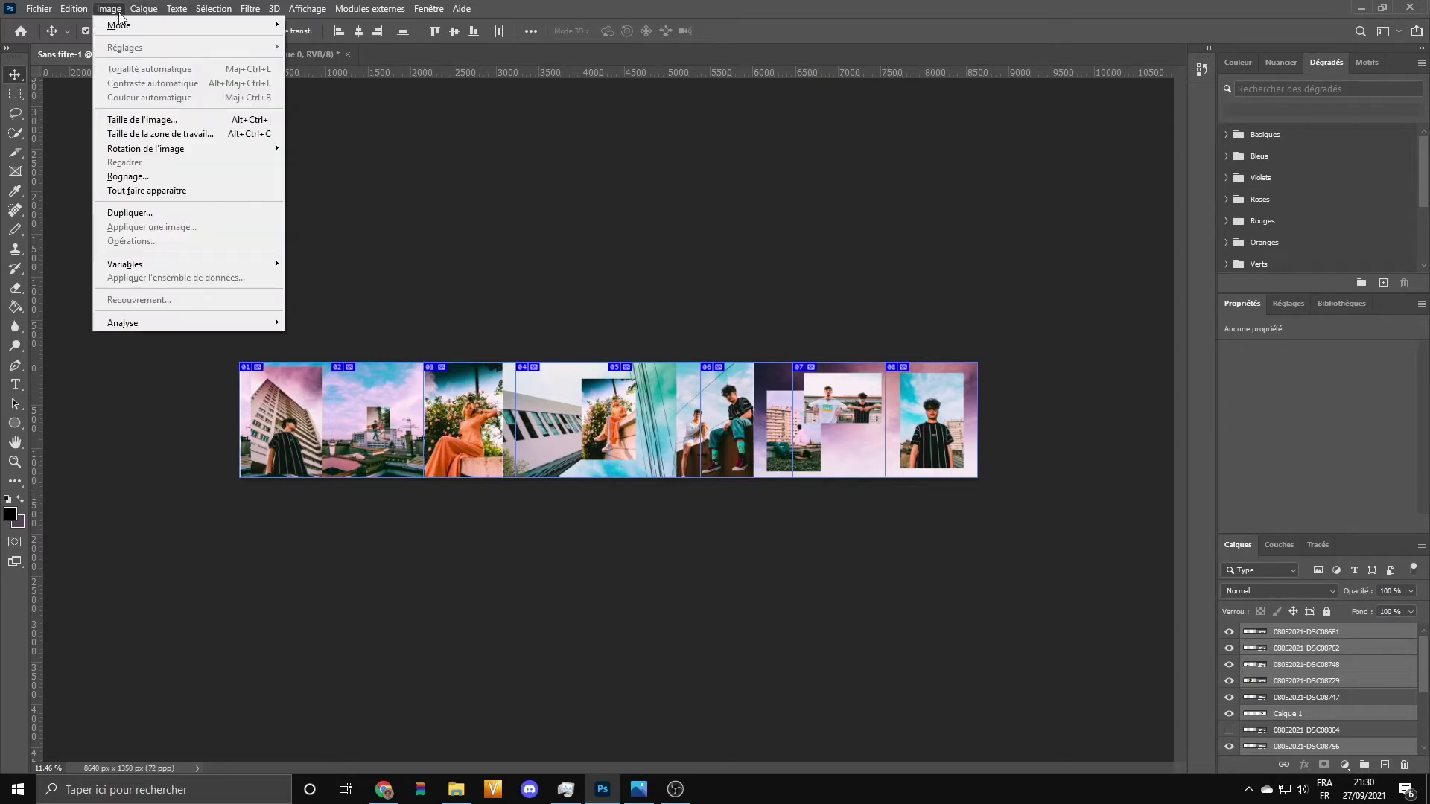
left_click(178, 135)
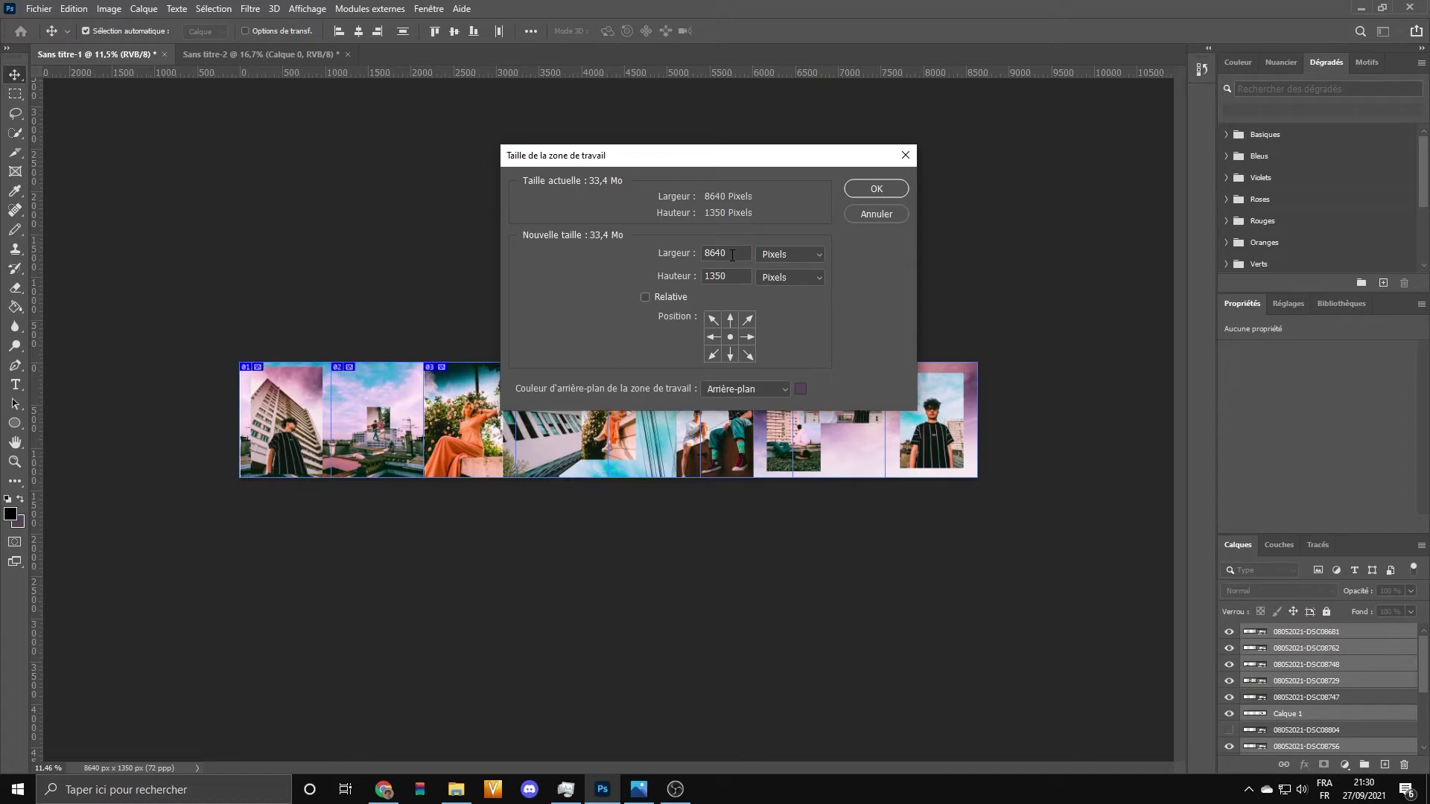
double_click(727, 252)
type("7560")
left_click(712, 339)
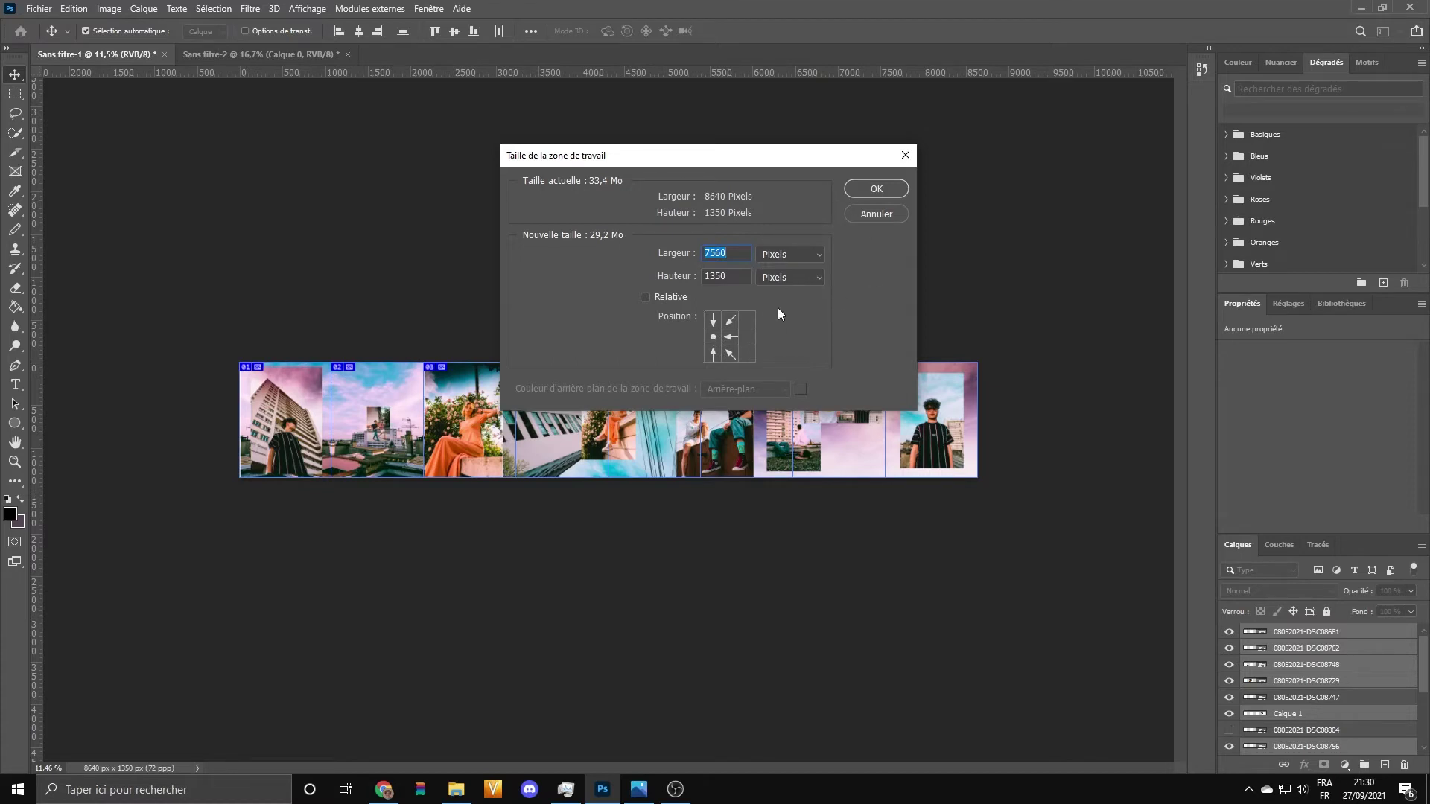
left_click(869, 186)
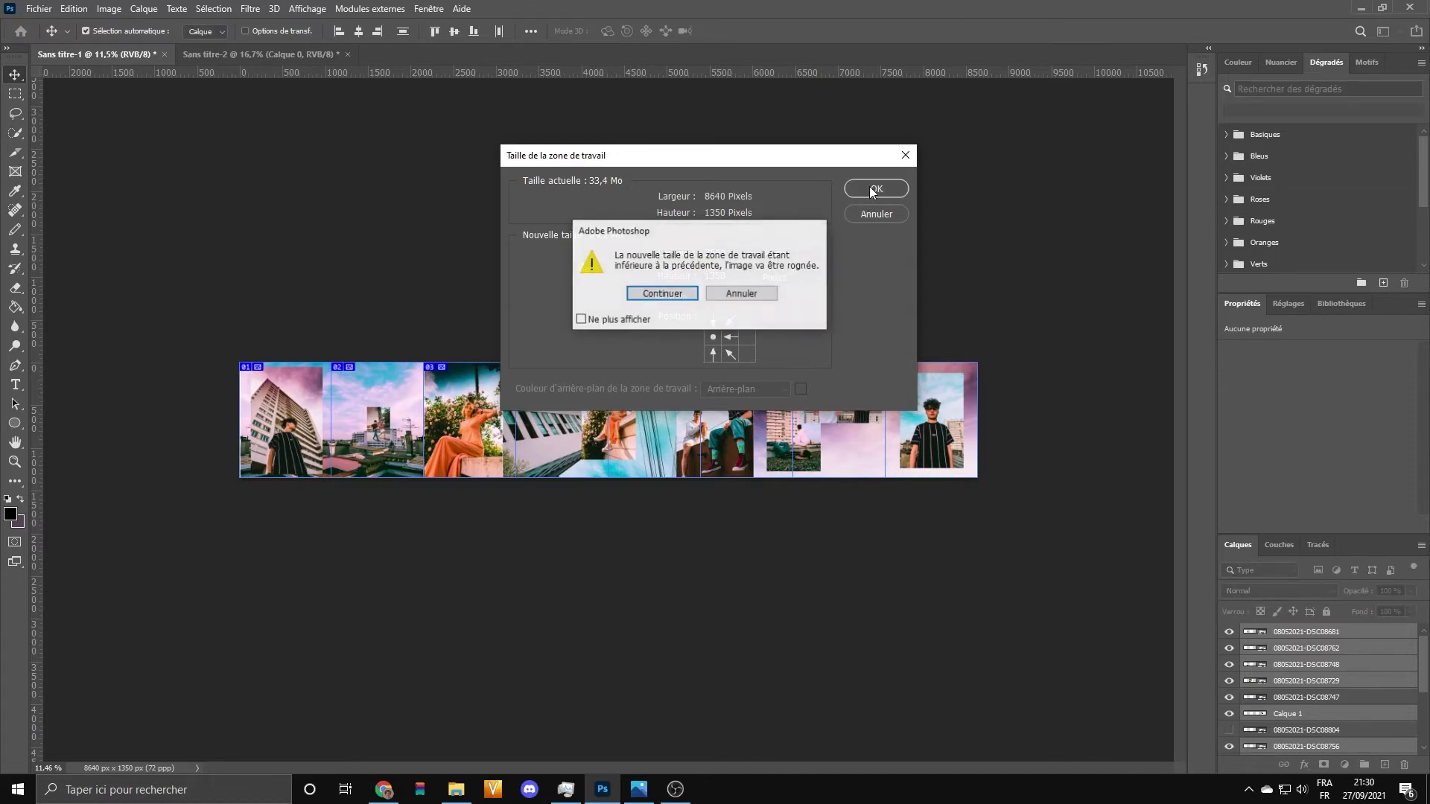
left_click(661, 295)
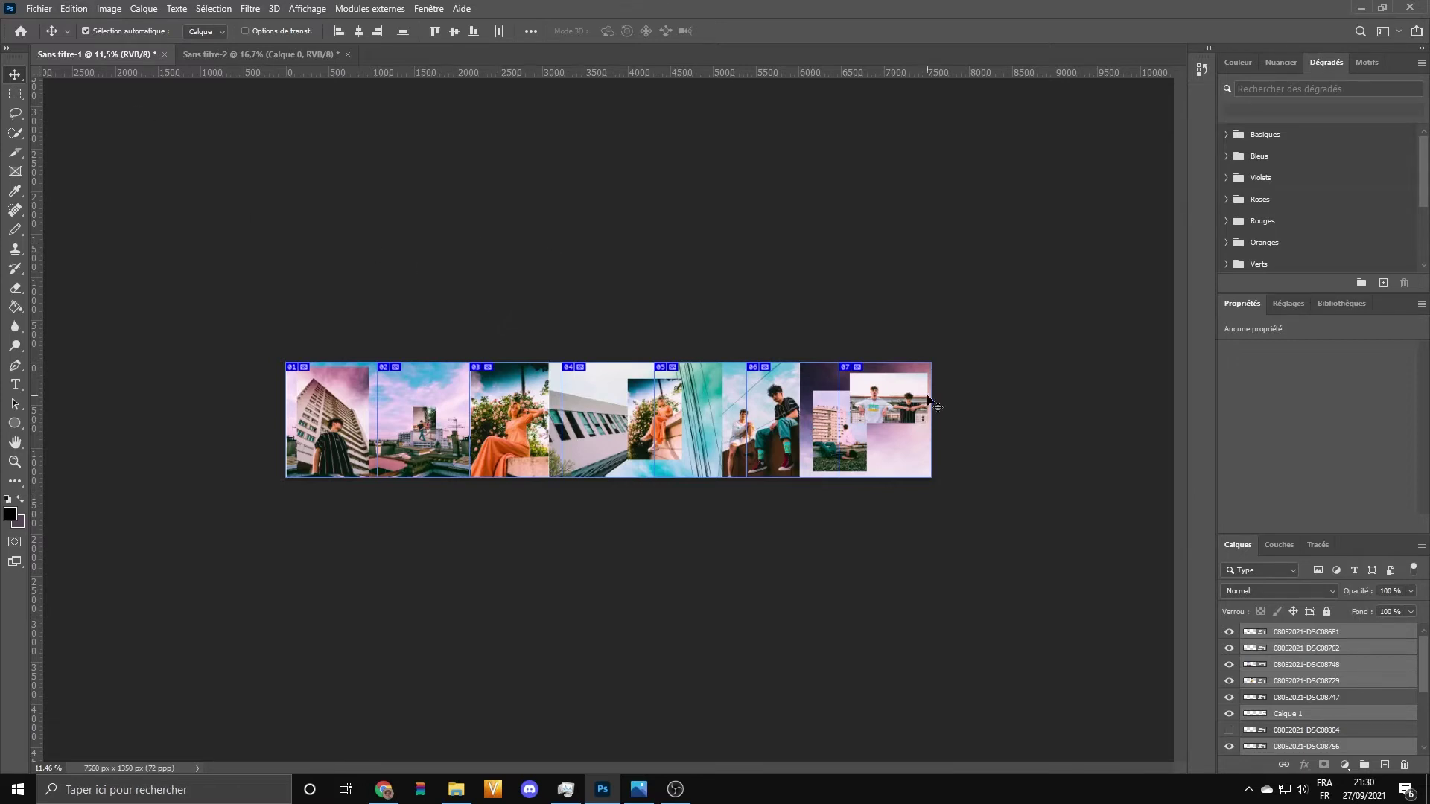
Step: Open Save for Web (legacy) for the collage and reduce the preview to 6.3% to show the whole strip
left_click(47, 7)
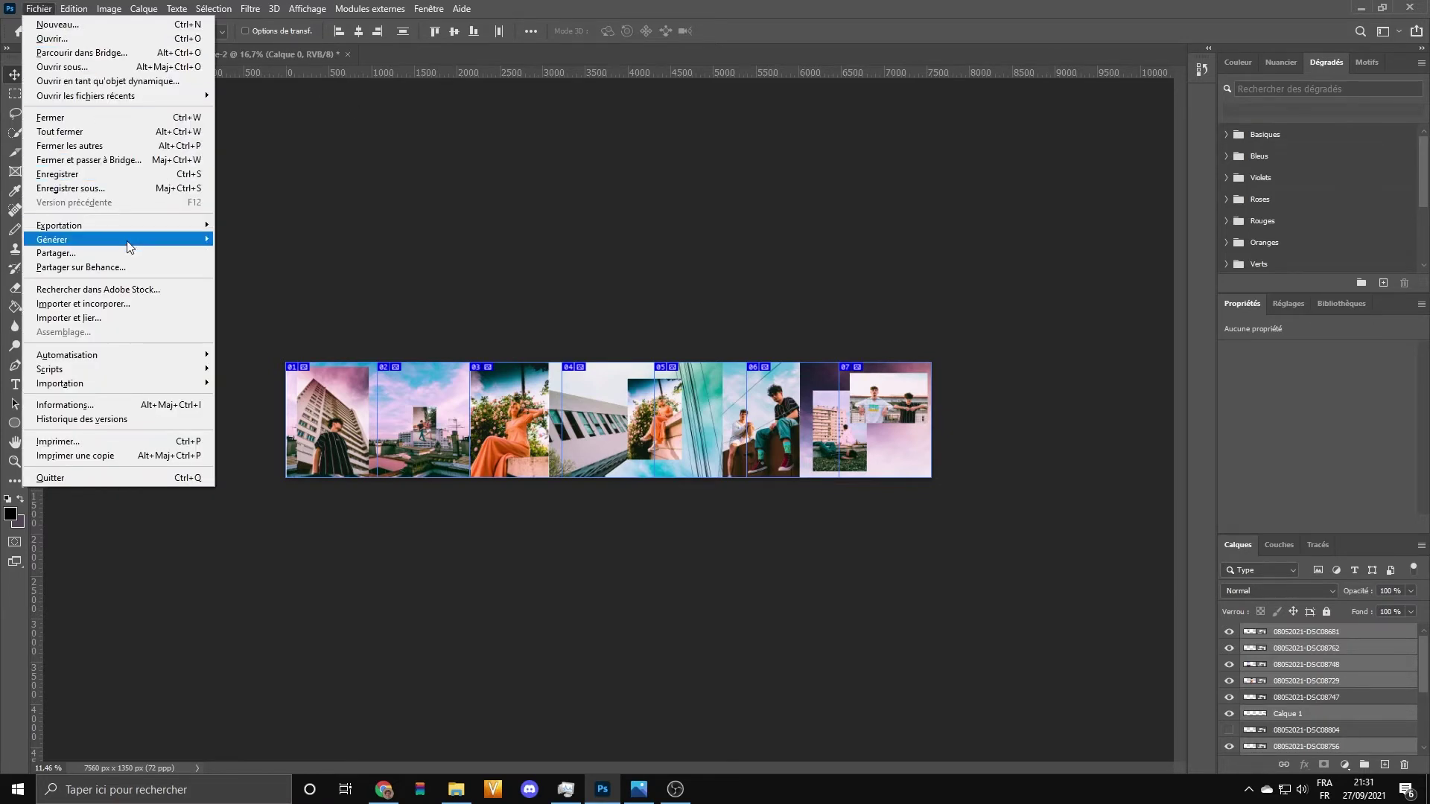
mouse_move(114, 230)
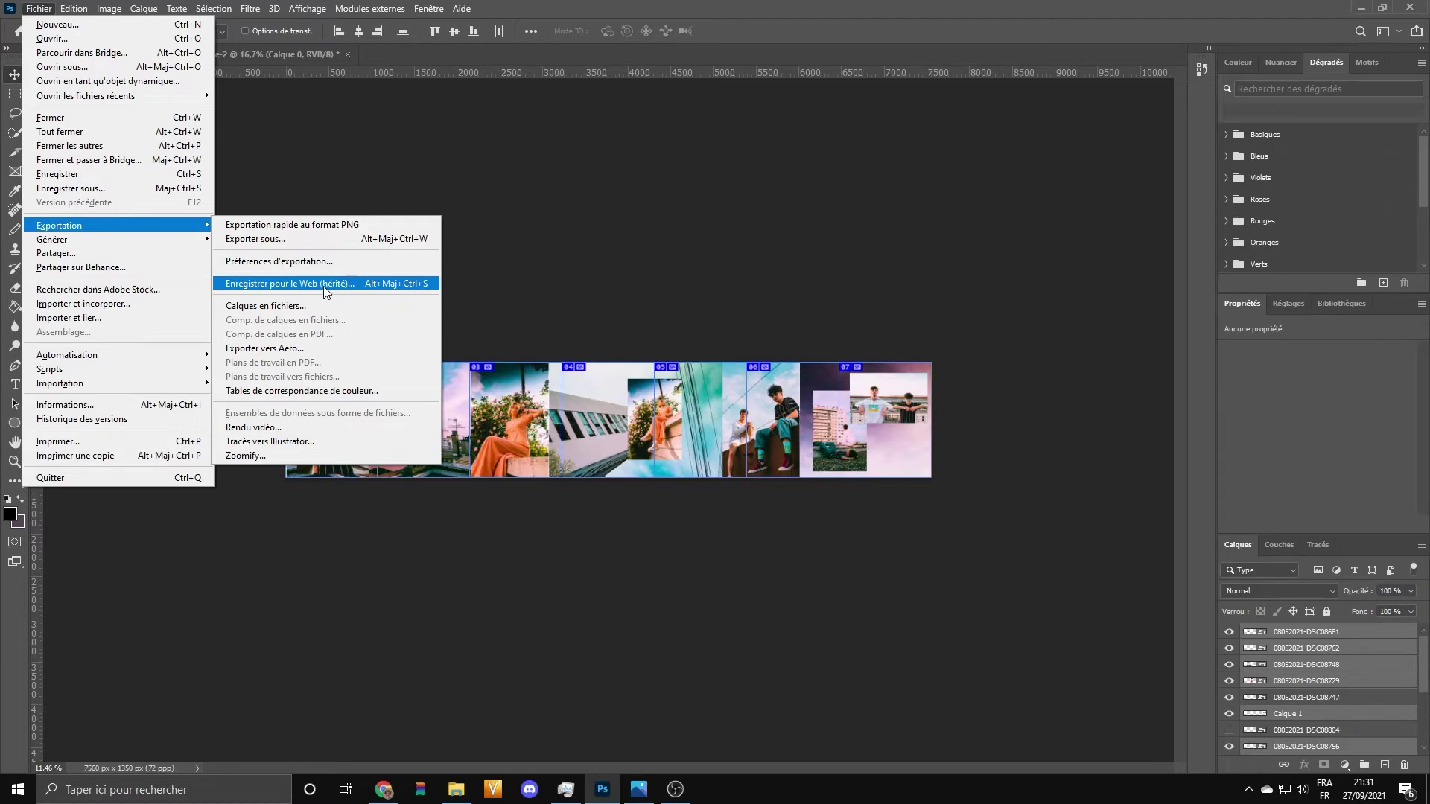
left_click(315, 284)
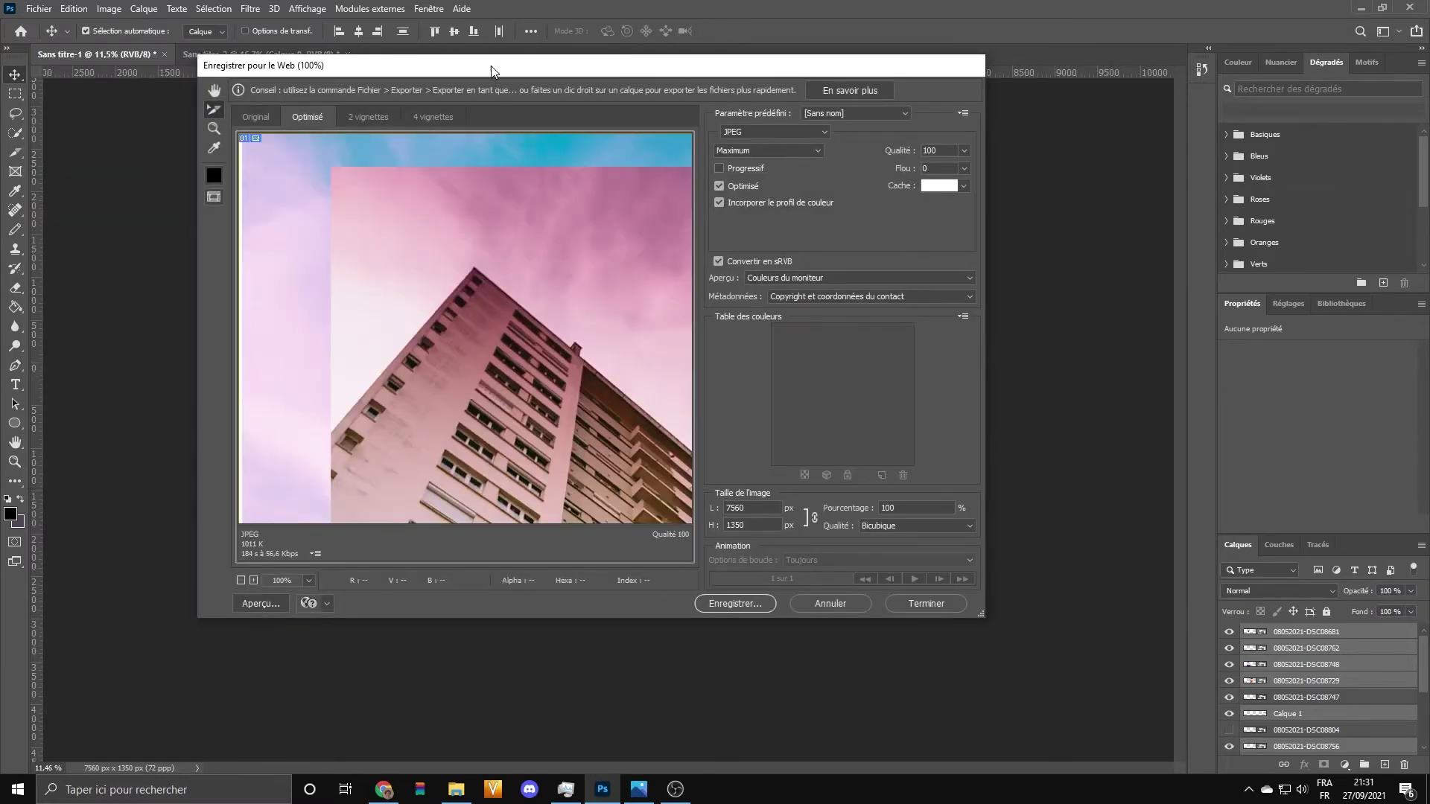
left_click_drag(492, 71, 429, 55)
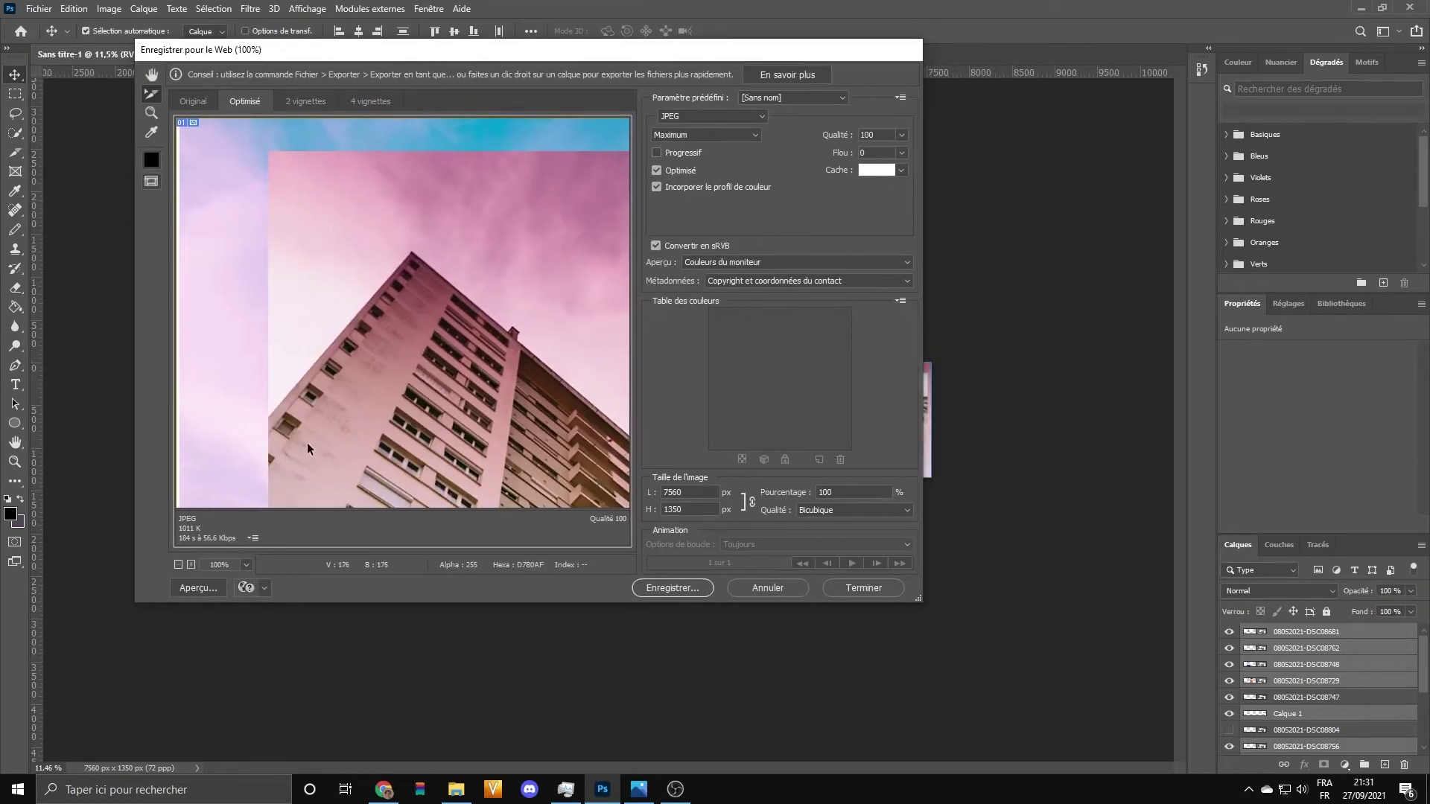
left_click(178, 567)
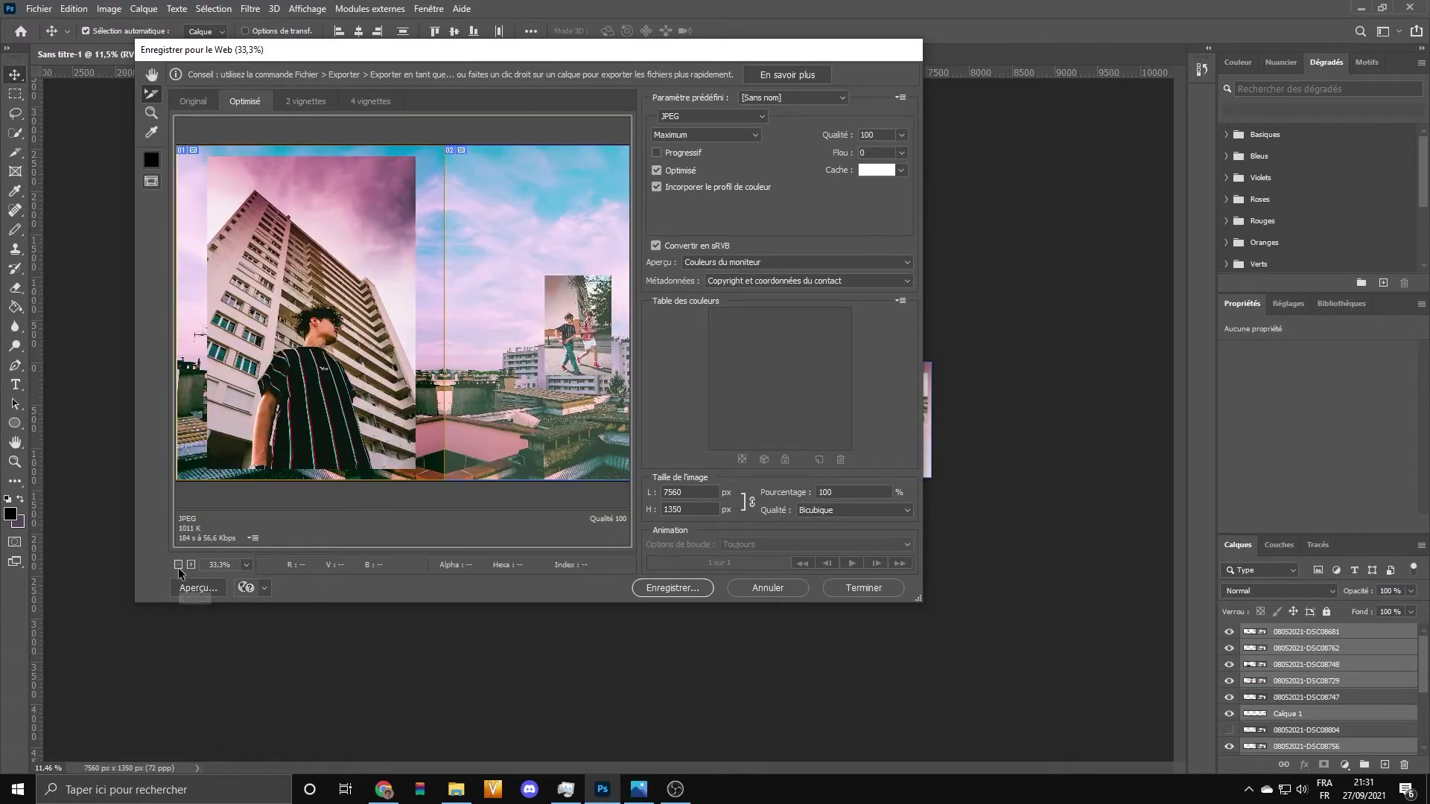
left_click(178, 565)
left_click(178, 565)
left_click(178, 565)
left_click(178, 565)
left_click(178, 564)
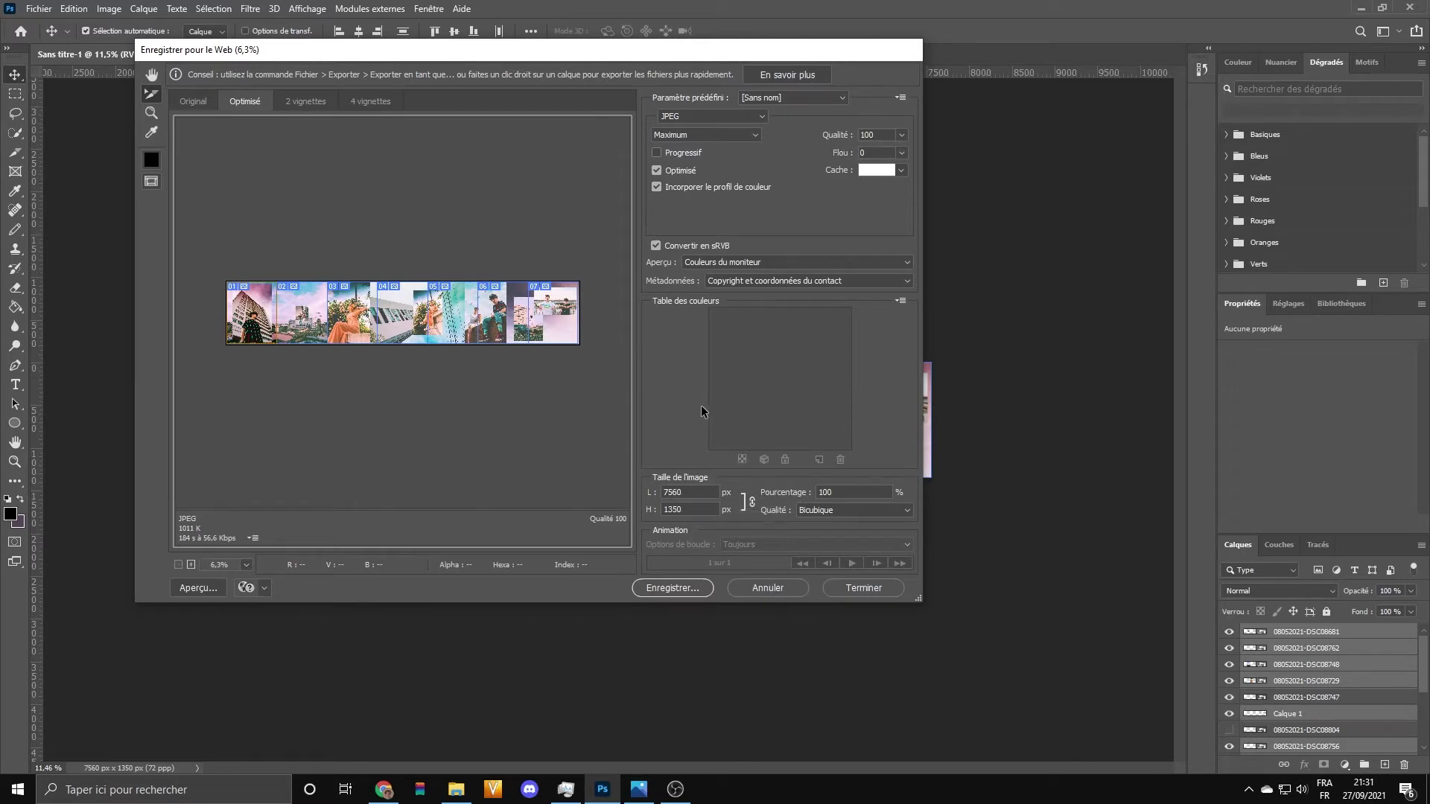
Step: Save all slices as images to the desktop under the name Collage_slide_toulouse, keeping the default settings
left_click(667, 589)
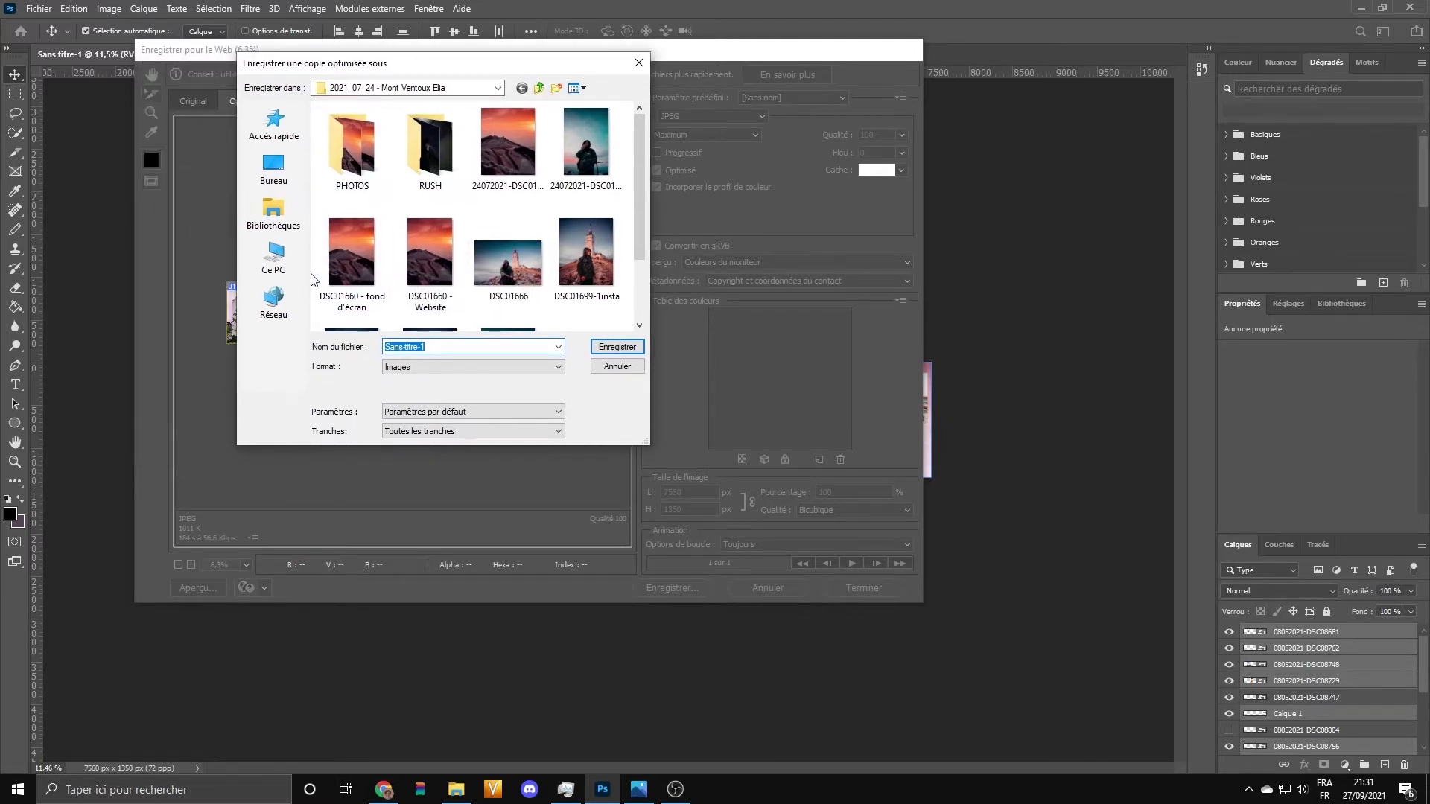
left_click(273, 170)
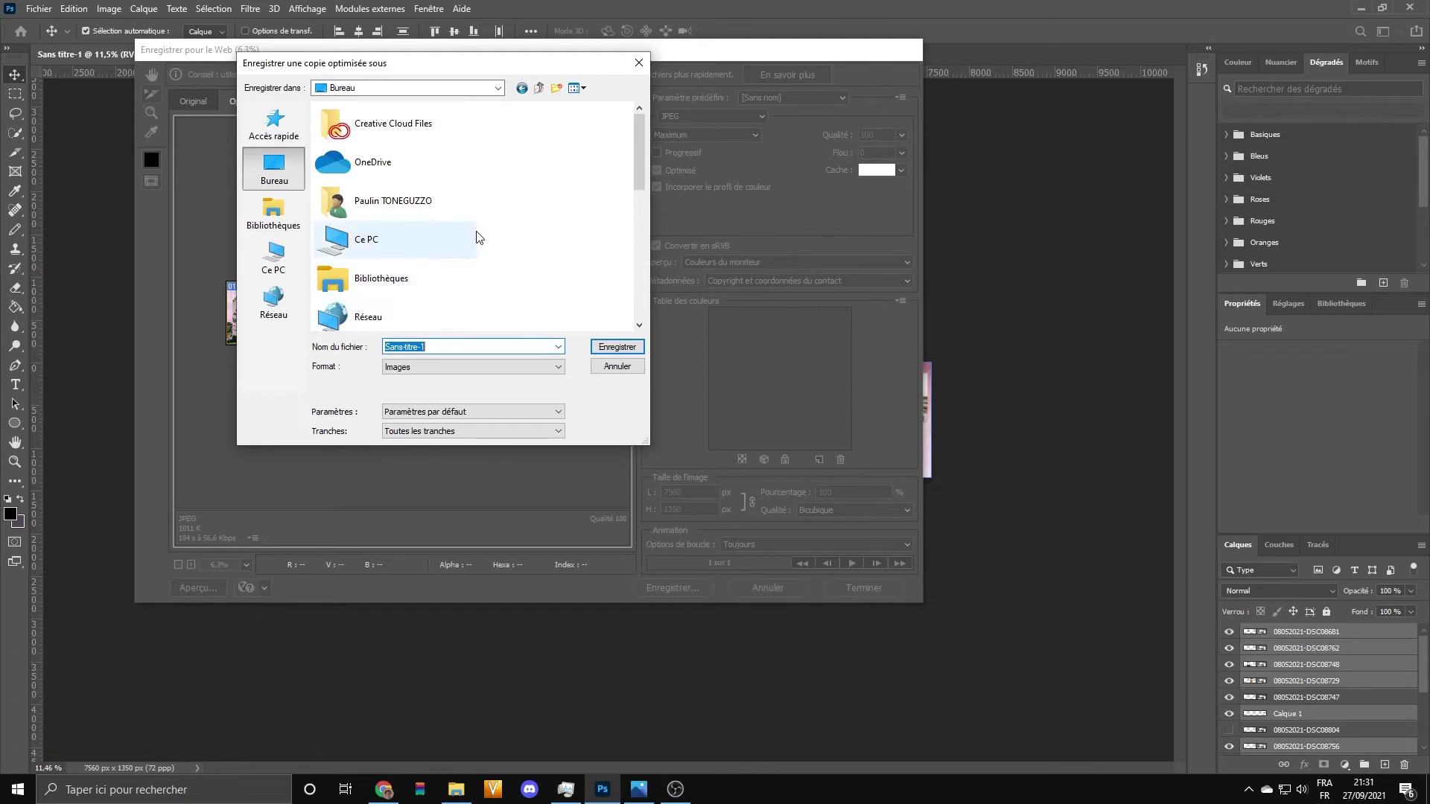
scroll(444, 241, "down", 5)
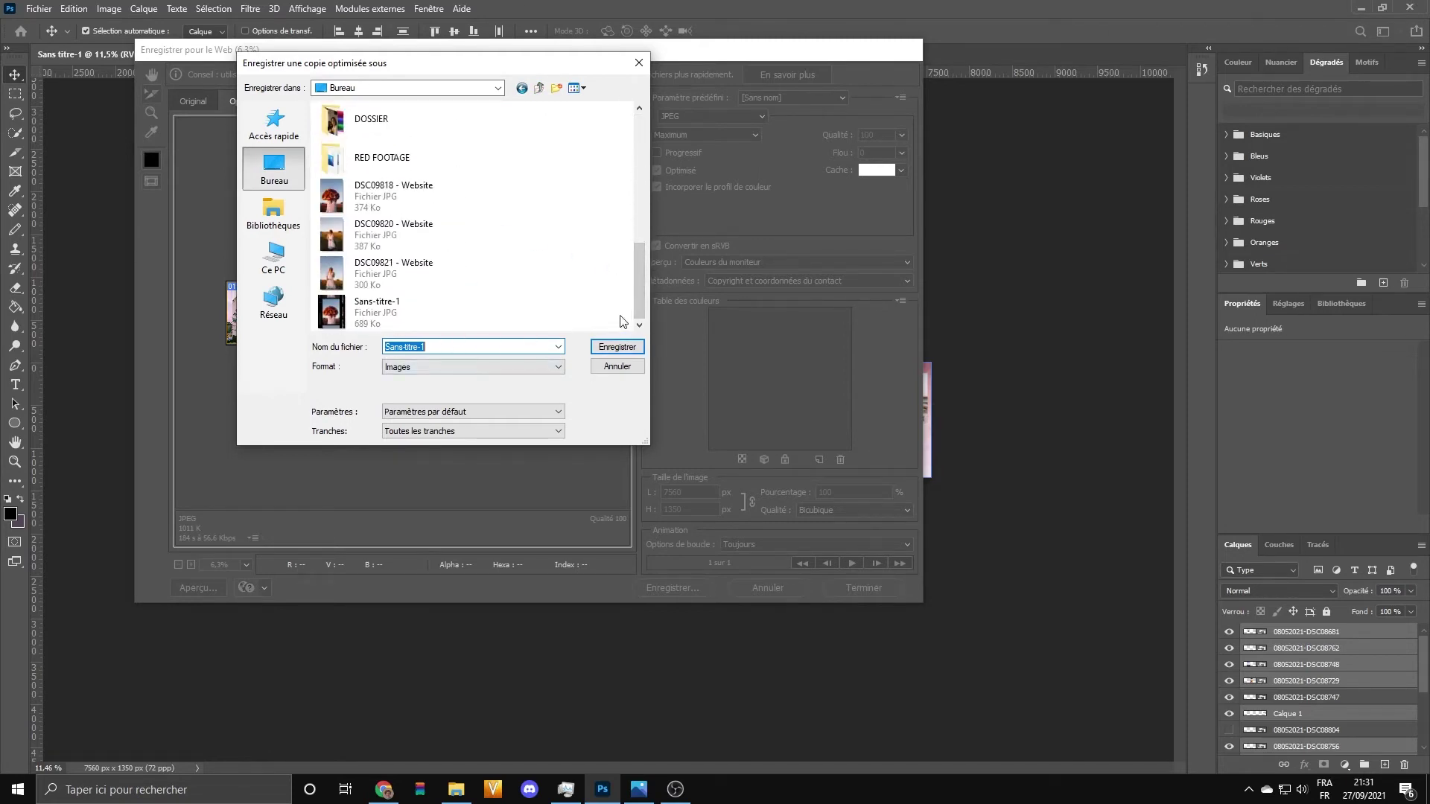
type("Collage_slide_toulouse")
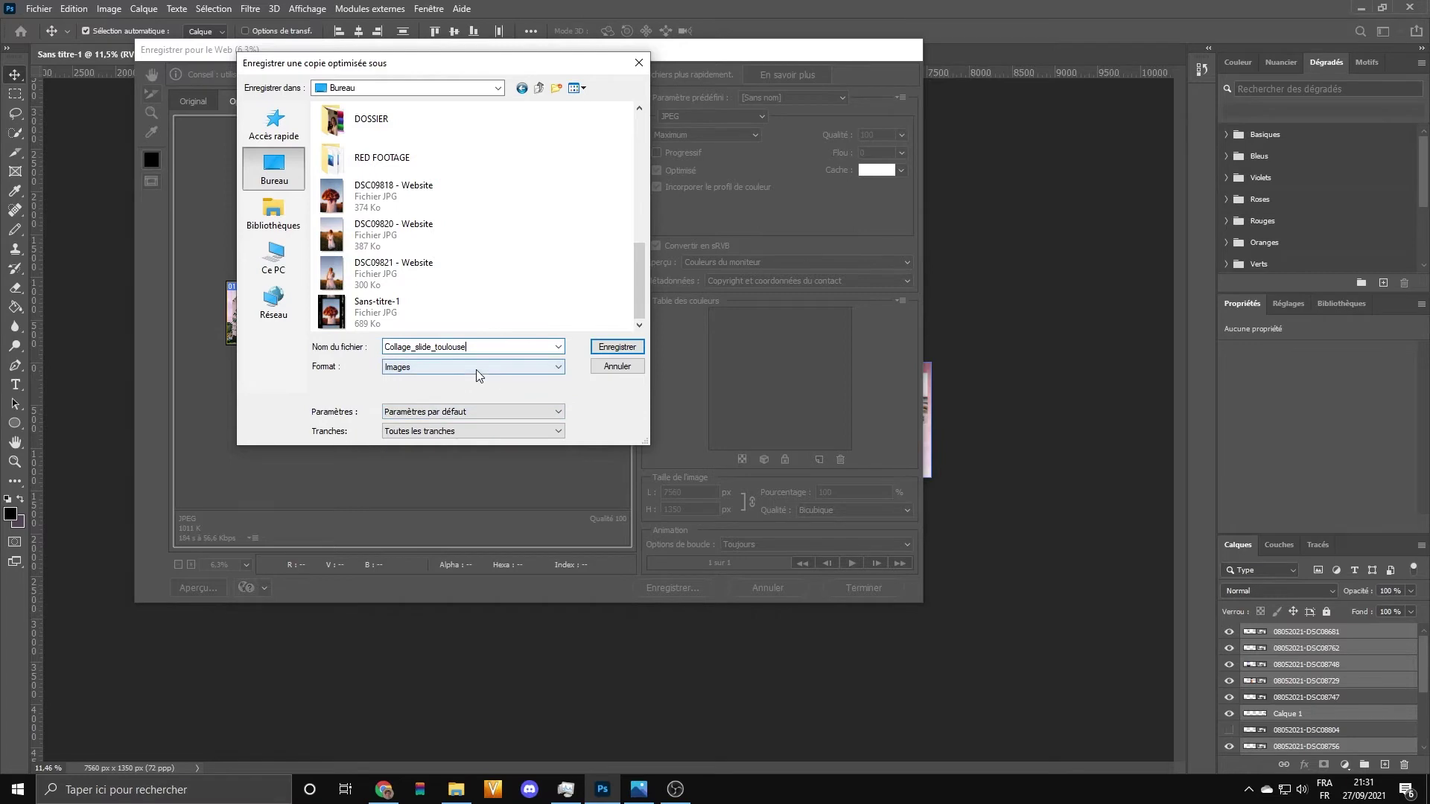
left_click(495, 425)
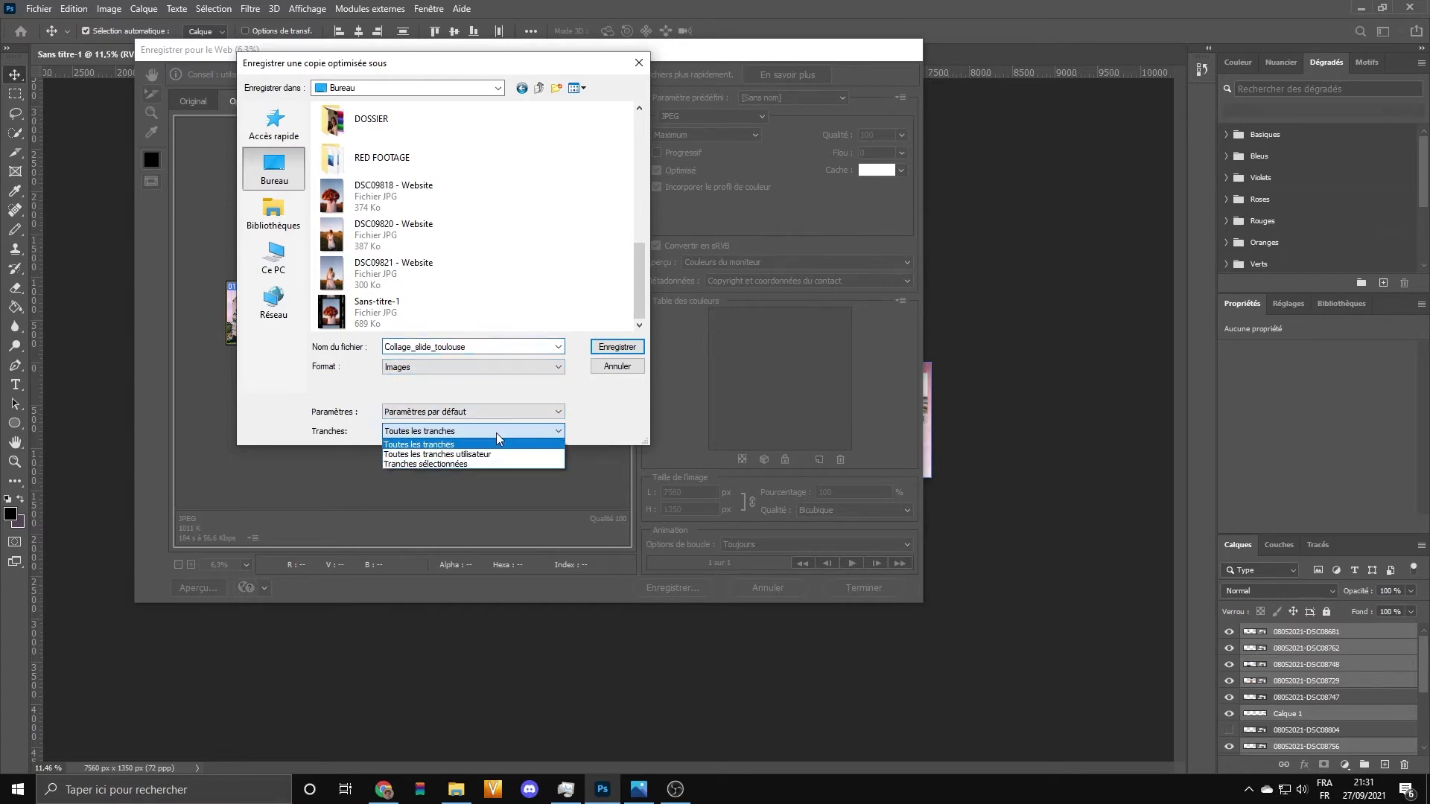
left_click(496, 432)
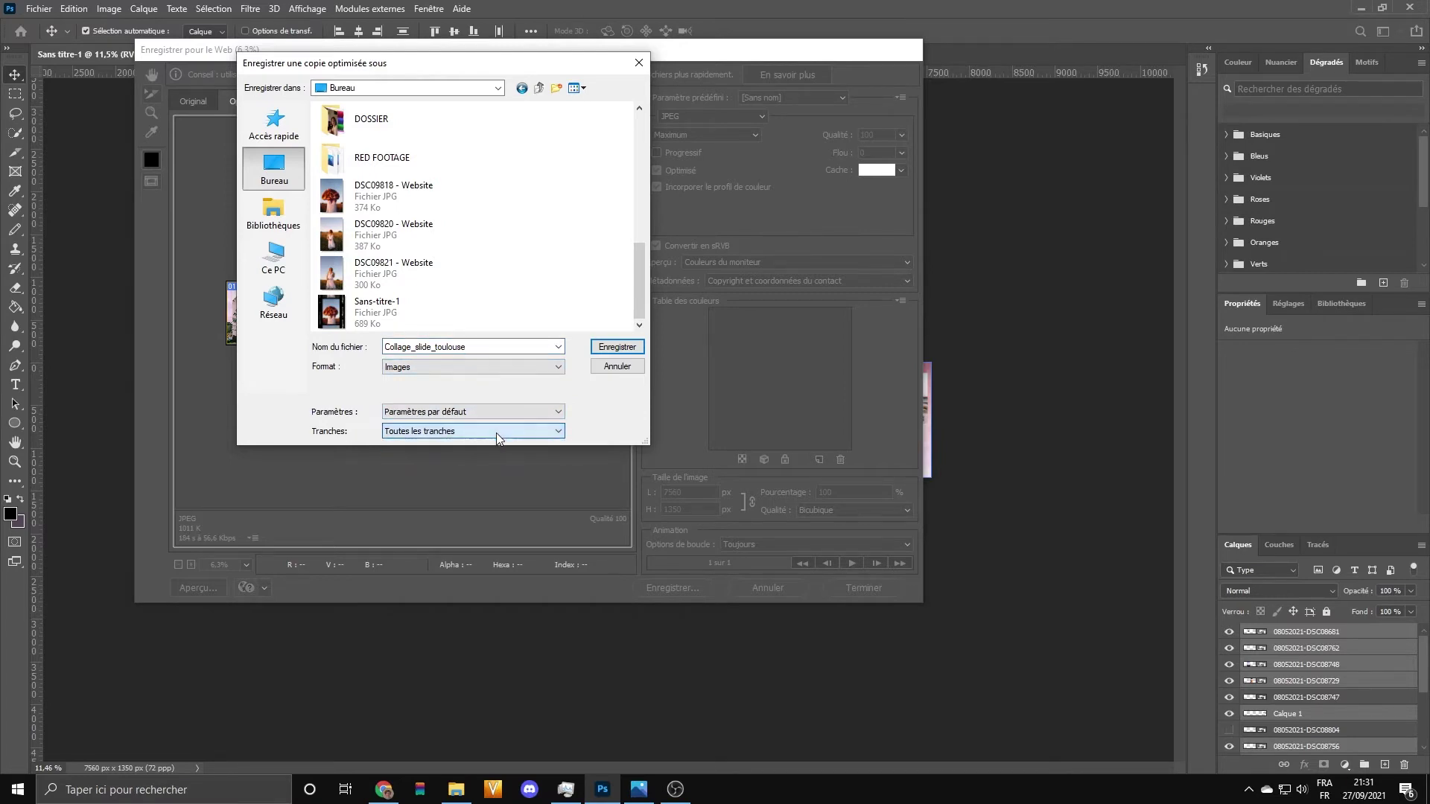
left_click(487, 414)
left_click(489, 418)
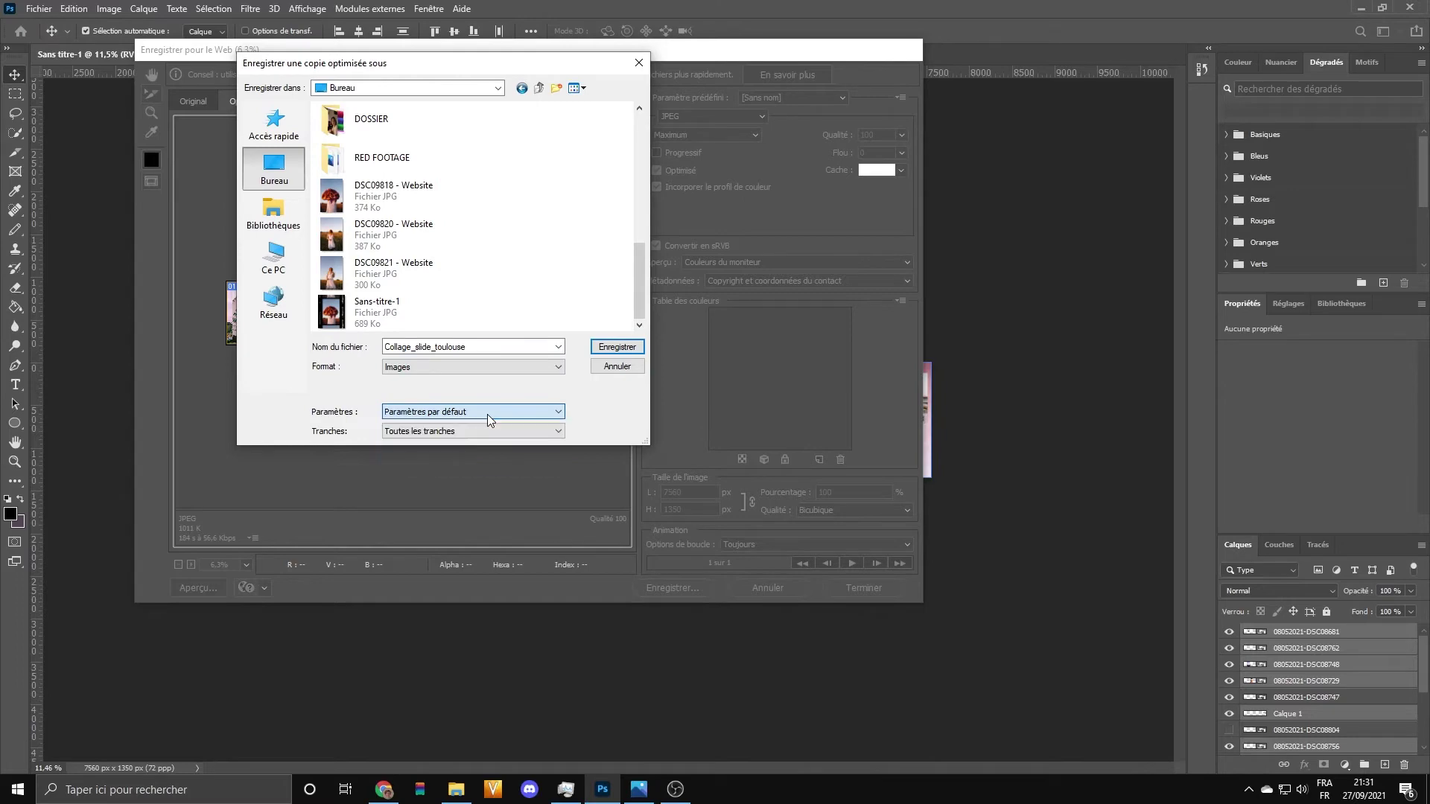
left_click(607, 347)
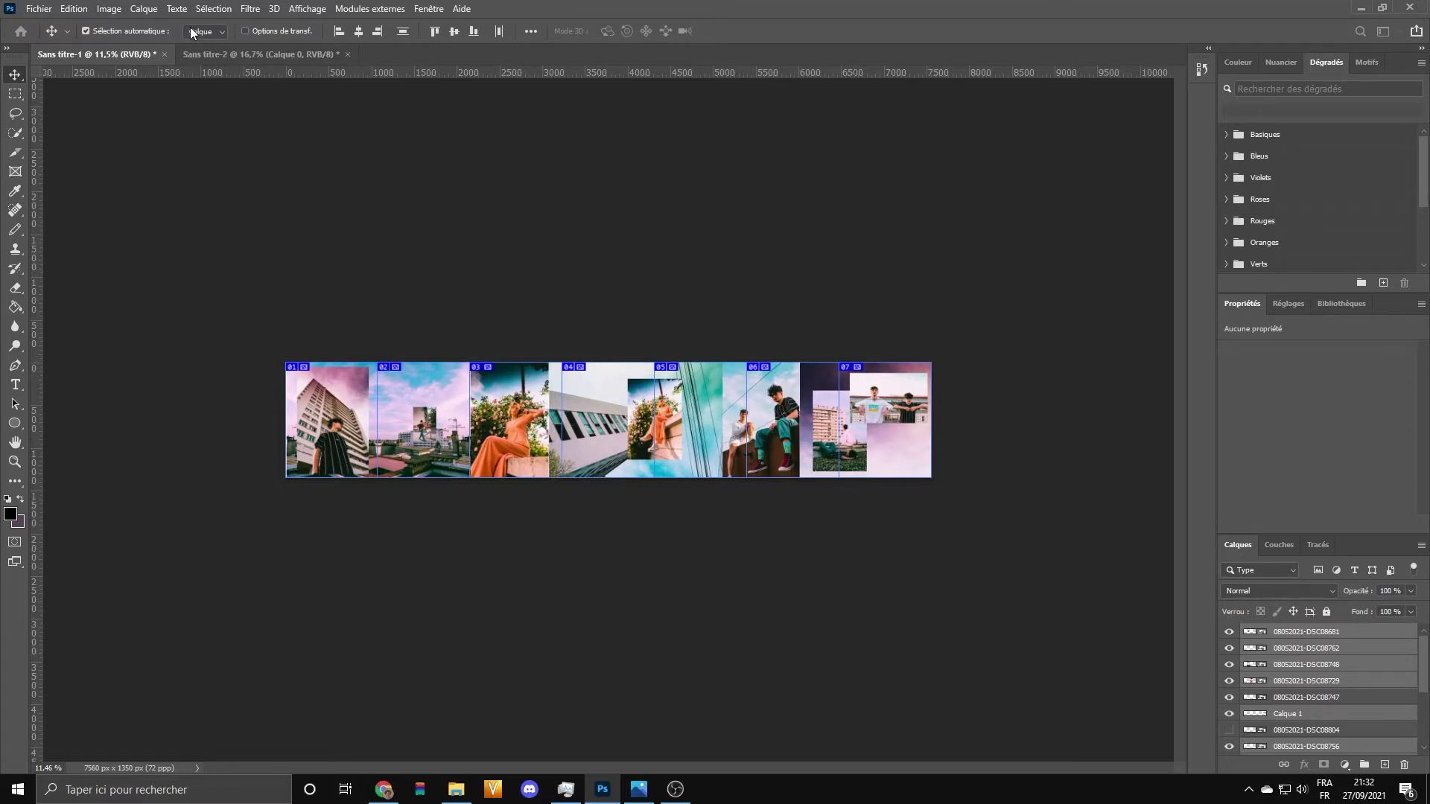
Step: Try to widen the canvas to 8640 px with the centre anchor, and undo the change
left_click(109, 8)
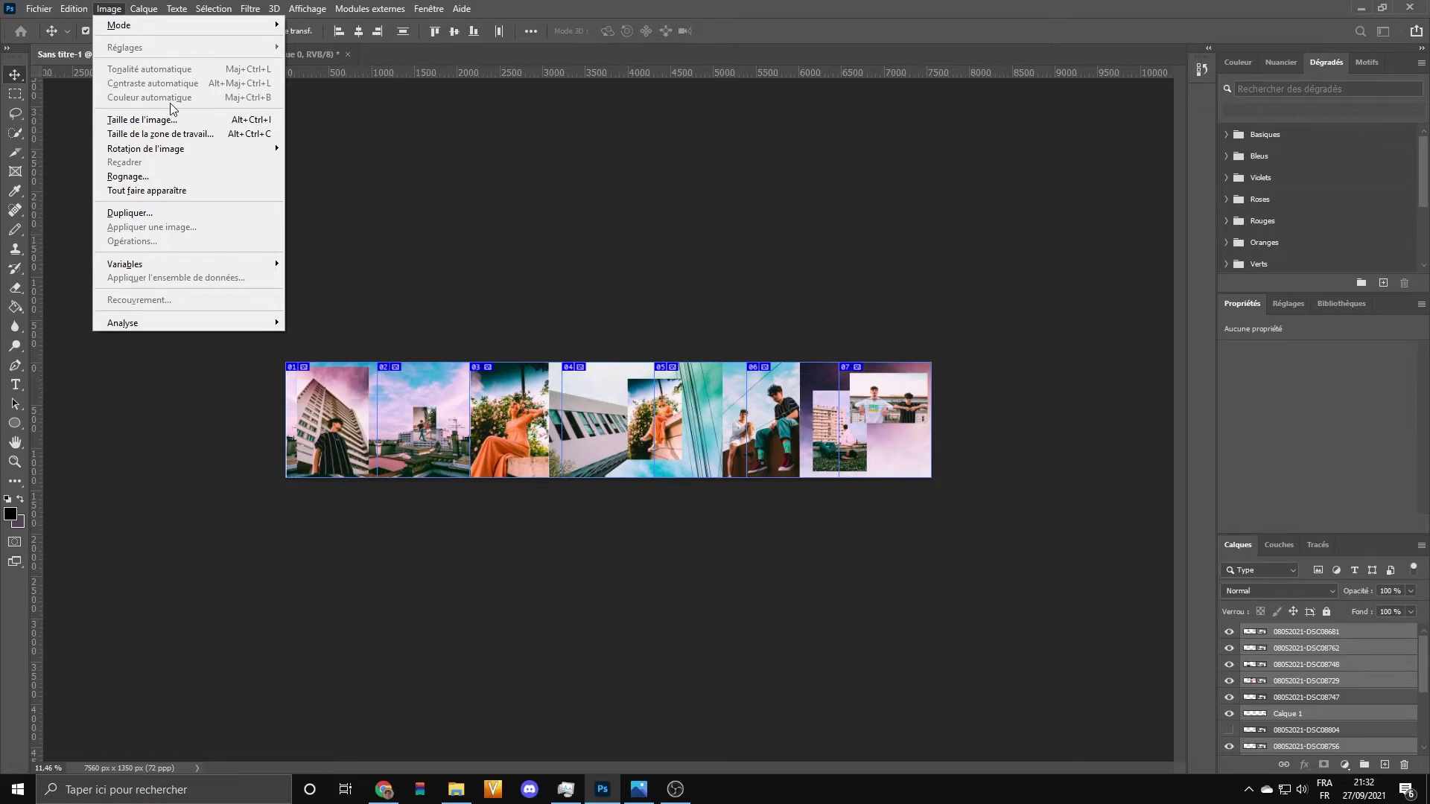
left_click(181, 134)
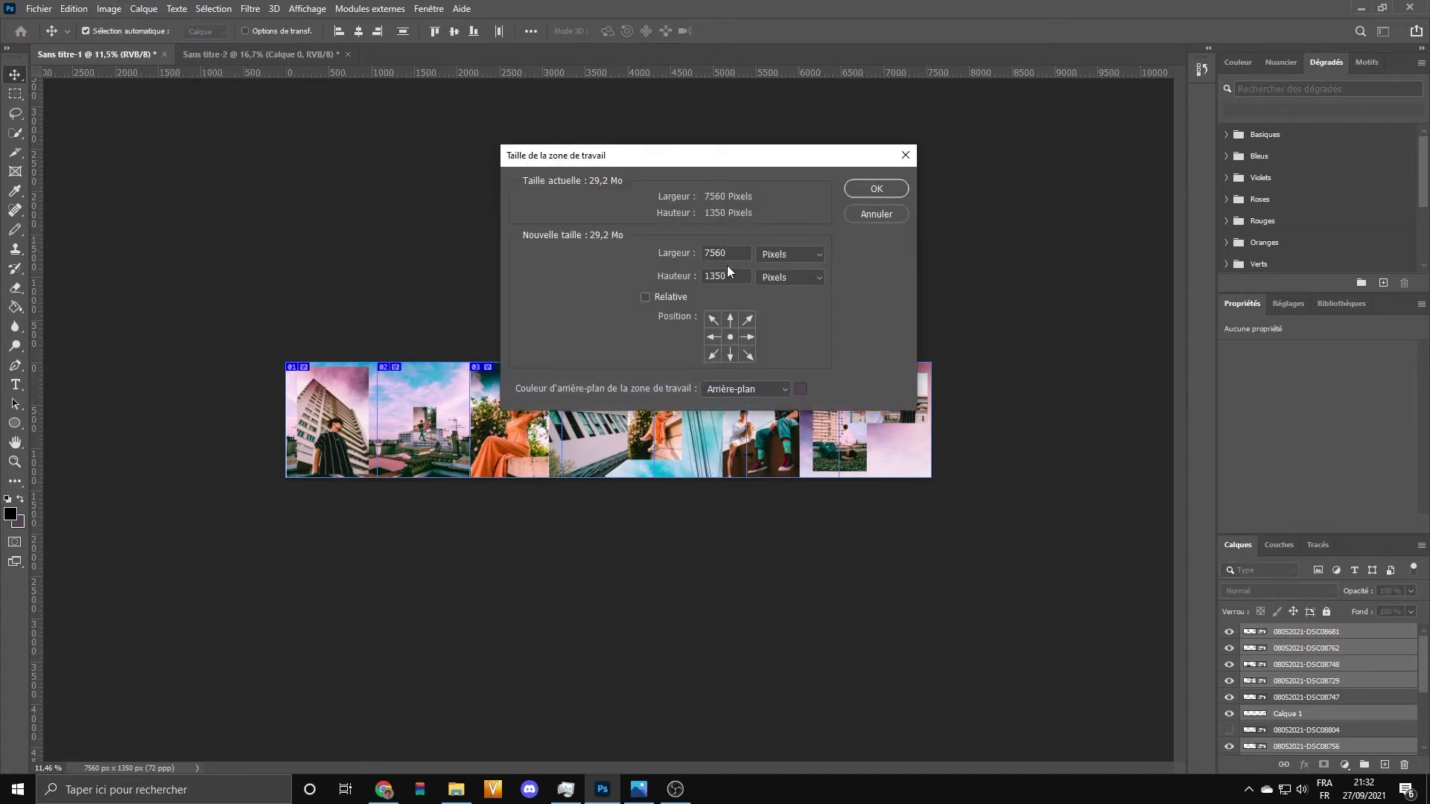
left_click_drag(732, 257, 675, 256)
type("8")
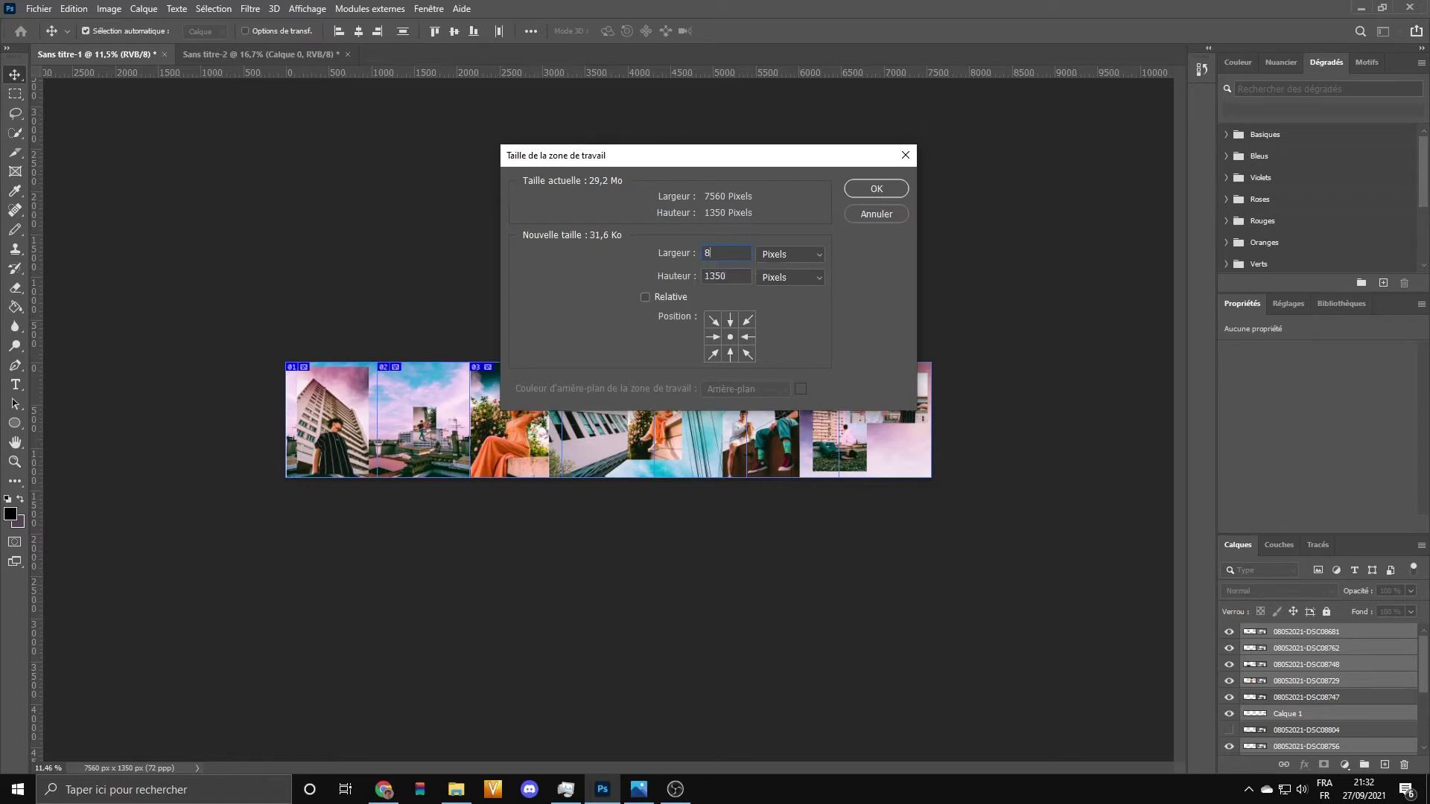
type("640")
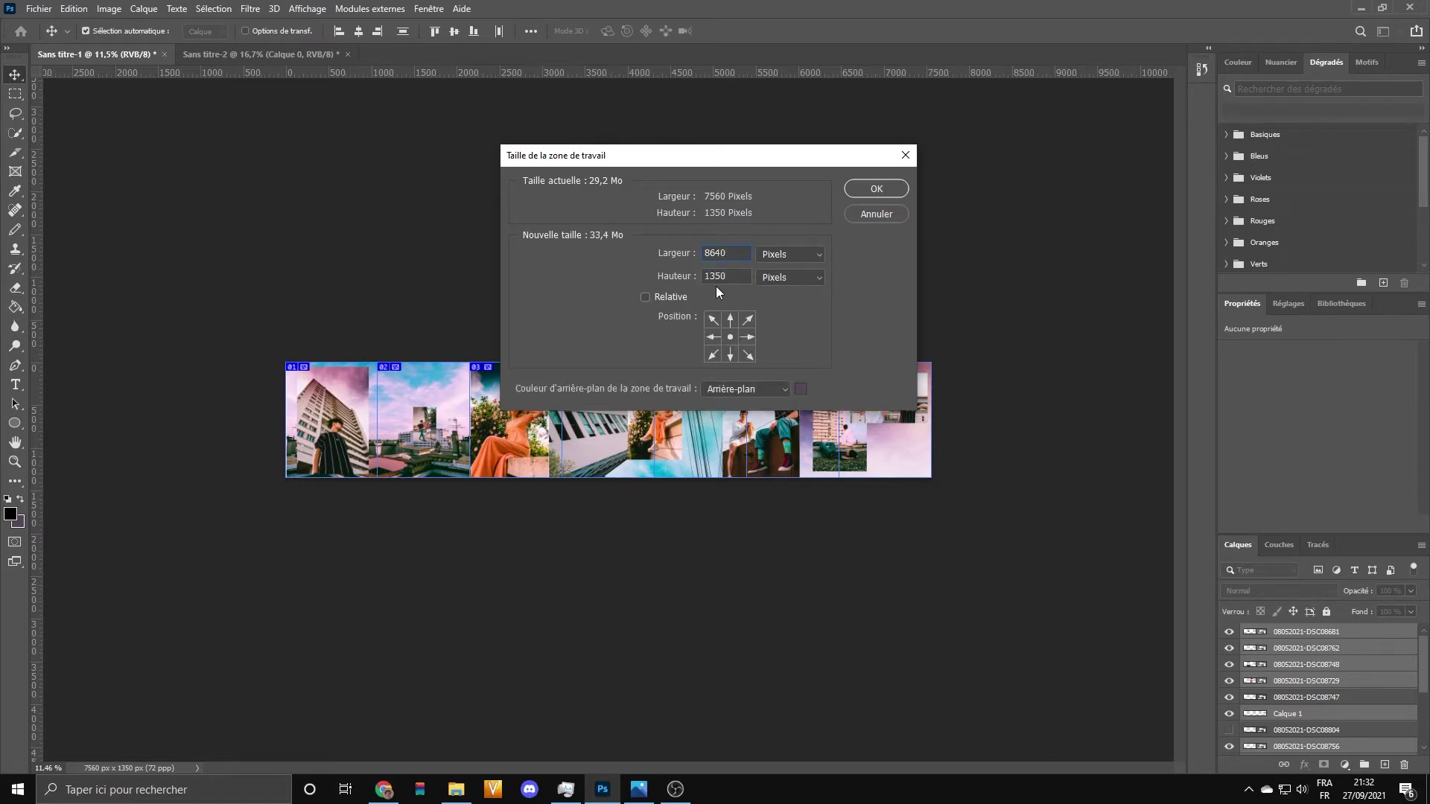
left_click(868, 189)
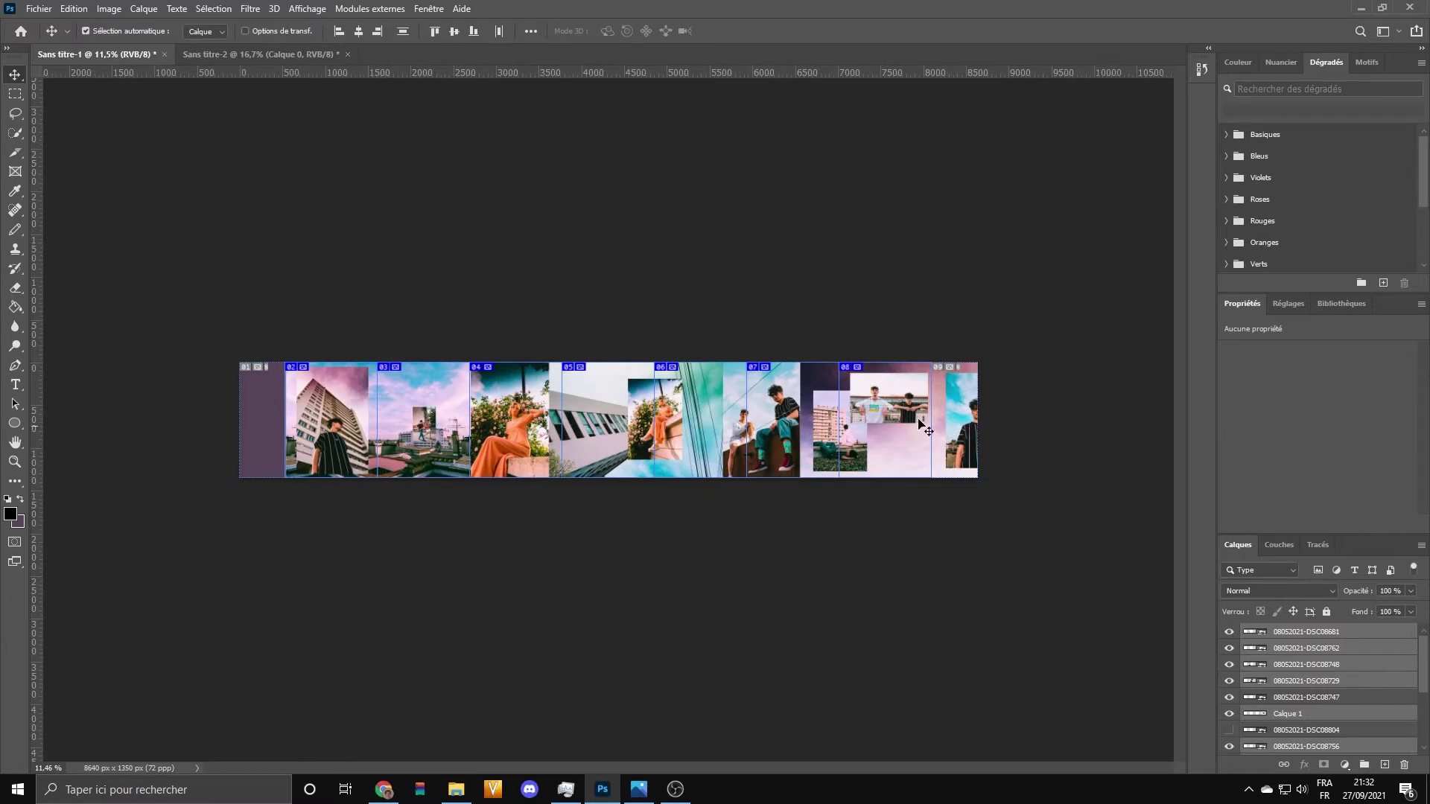
key("ctrl+z")
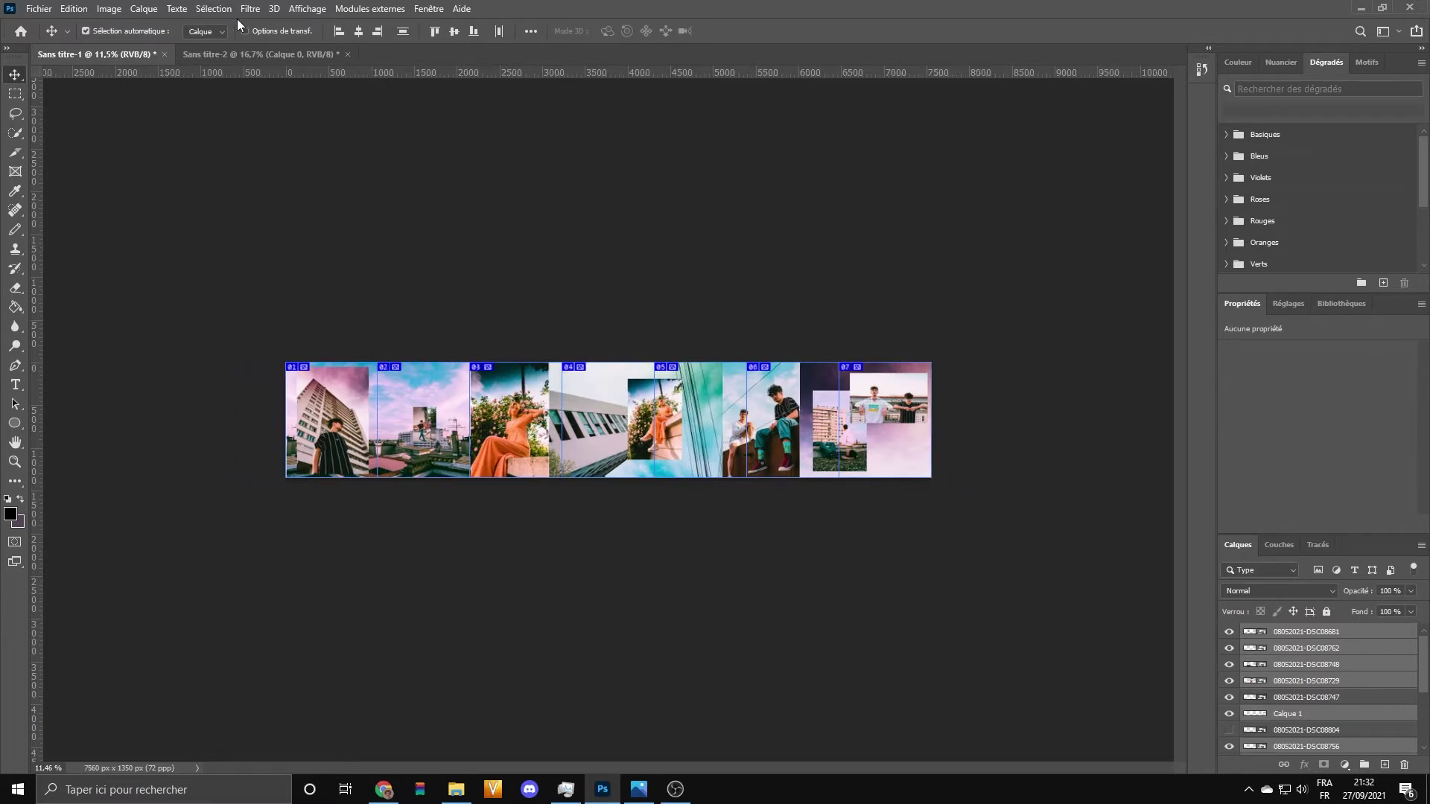
Step: Try to widen the canvas to 8640 px anchored at the middle of the right edge, and undo the resize
left_click(109, 9)
left_click(187, 135)
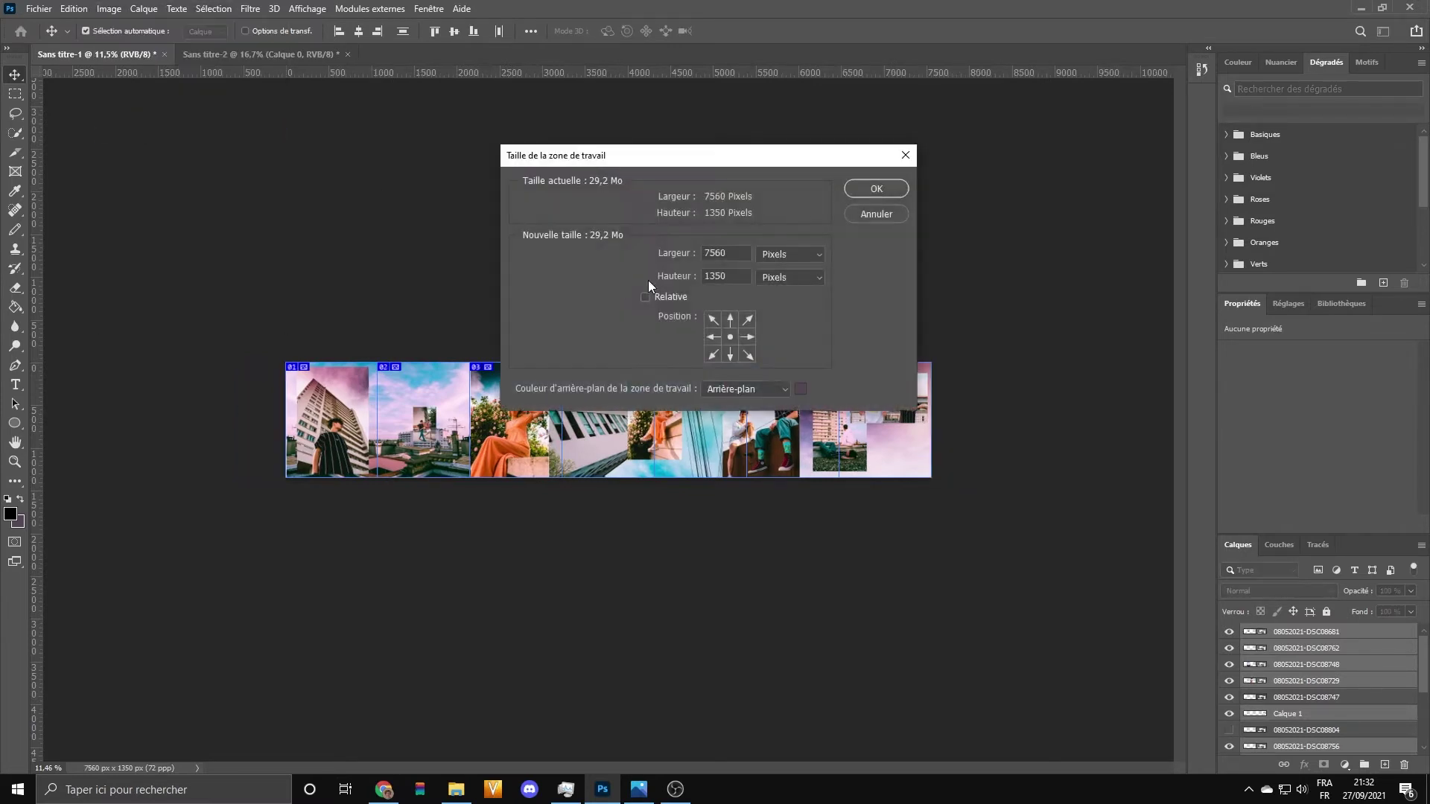
double_click(729, 253)
type("8640")
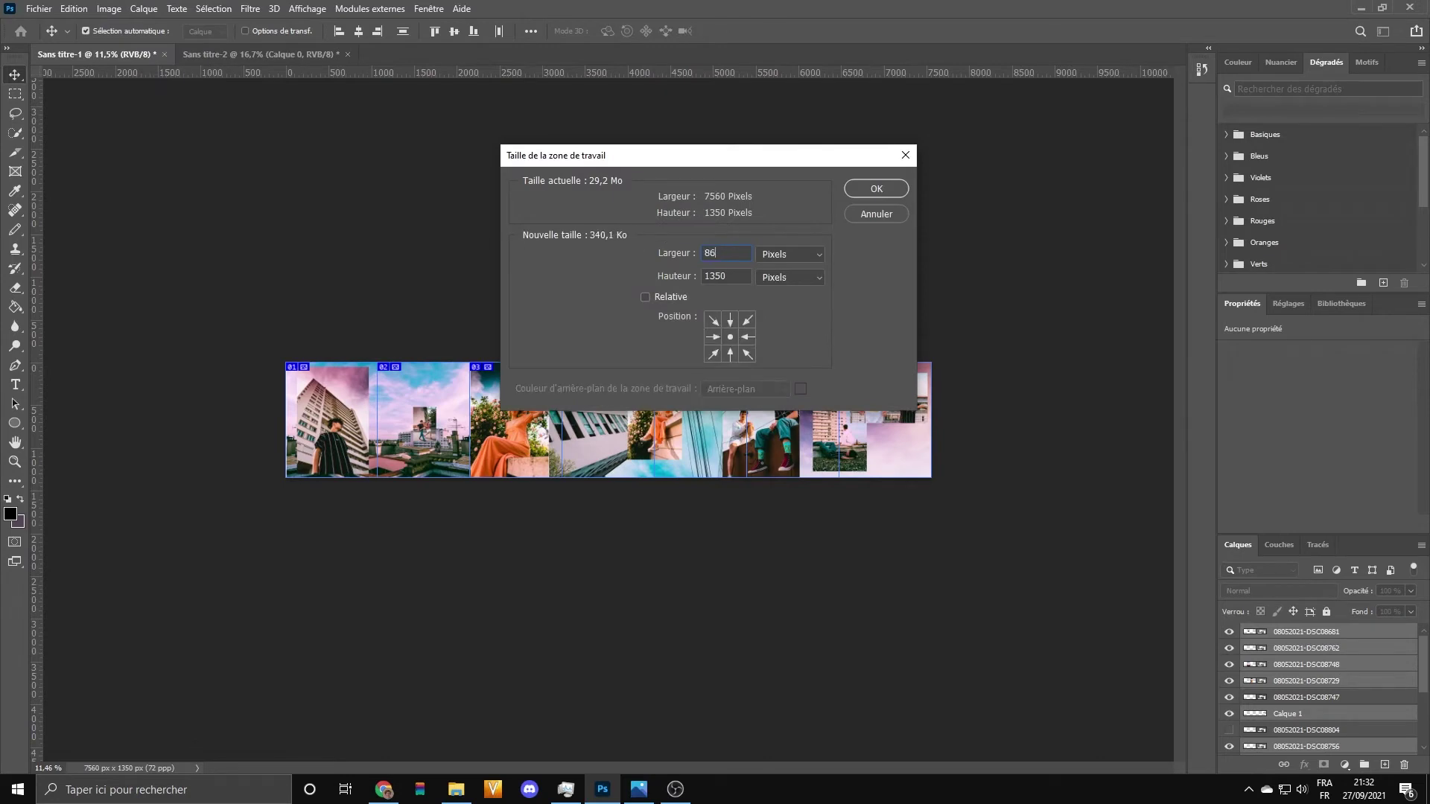
left_click(748, 338)
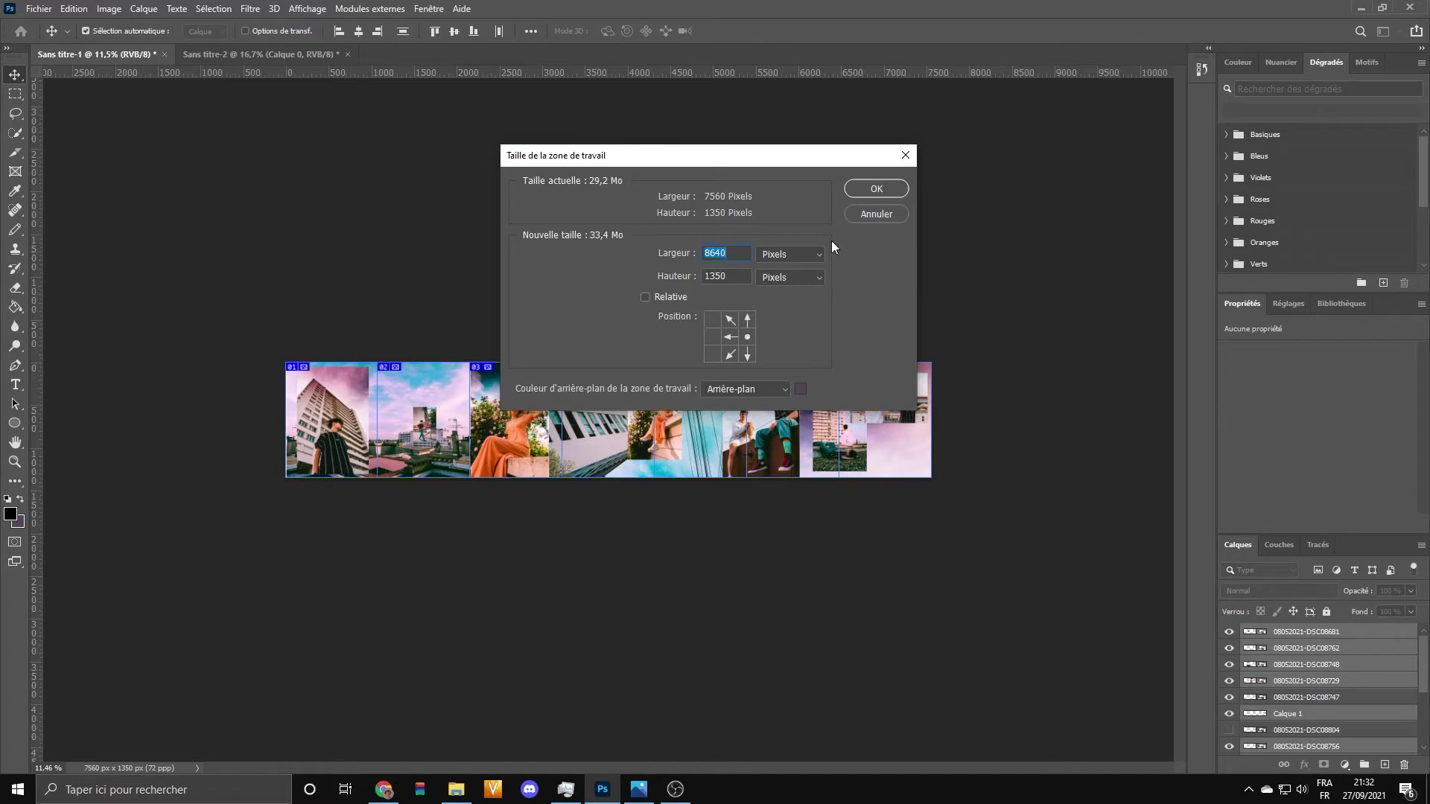
left_click(877, 189)
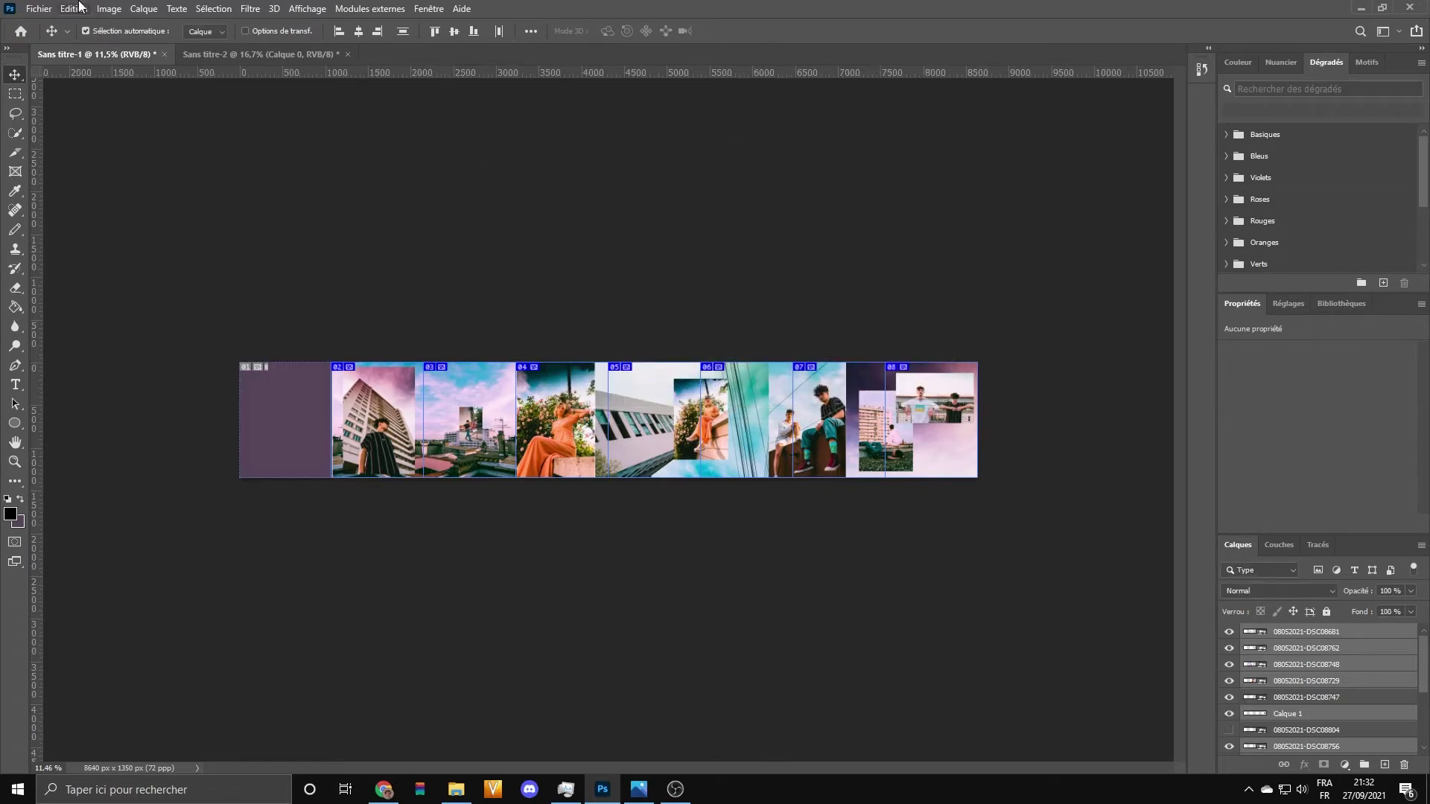
left_click(109, 8)
left_click(178, 134)
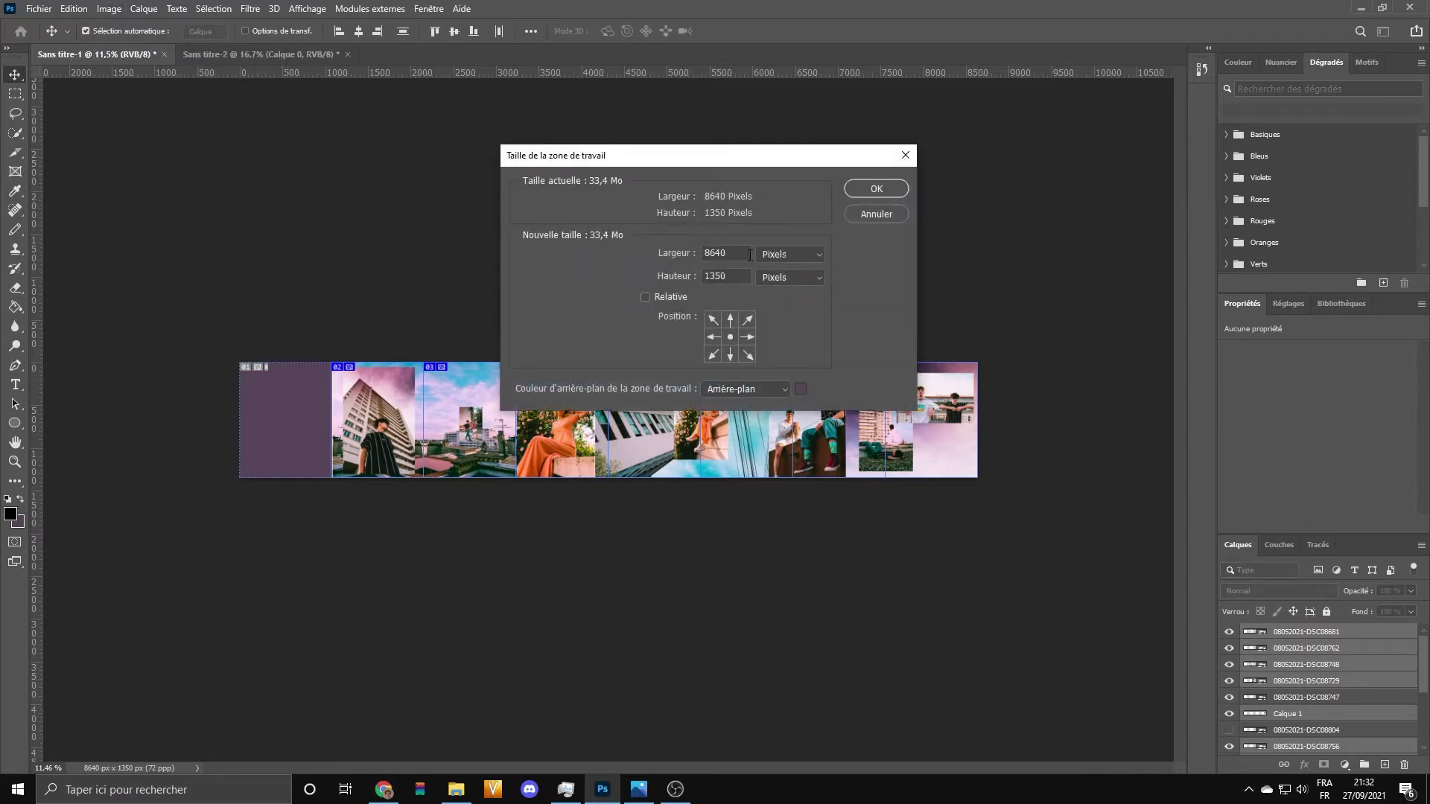
left_click(873, 218)
key("ctrl+z")
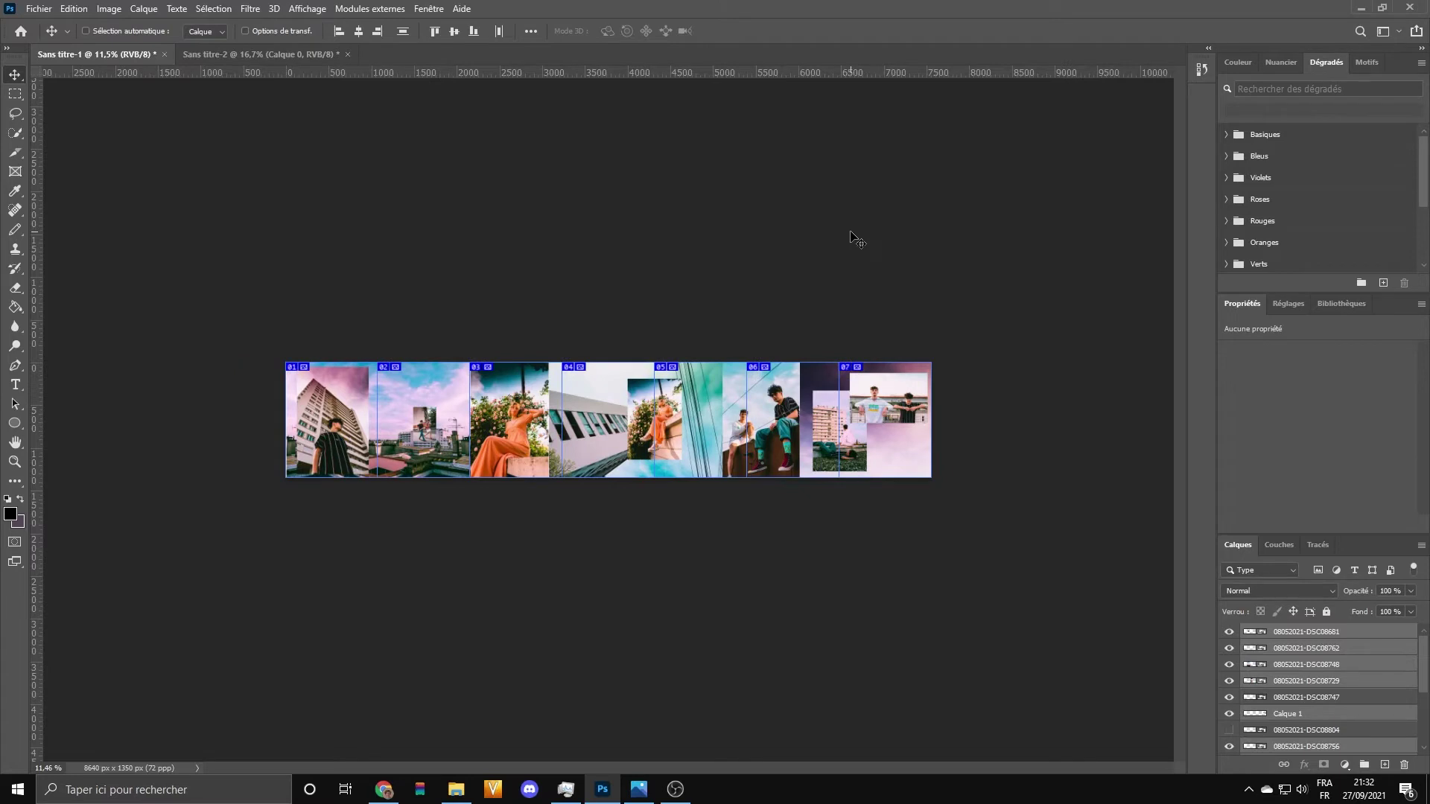
Step: Widen the canvas to 8640 px, anchored at the middle of the left edge, and select layer 08052021-DSC08800
left_click(111, 8)
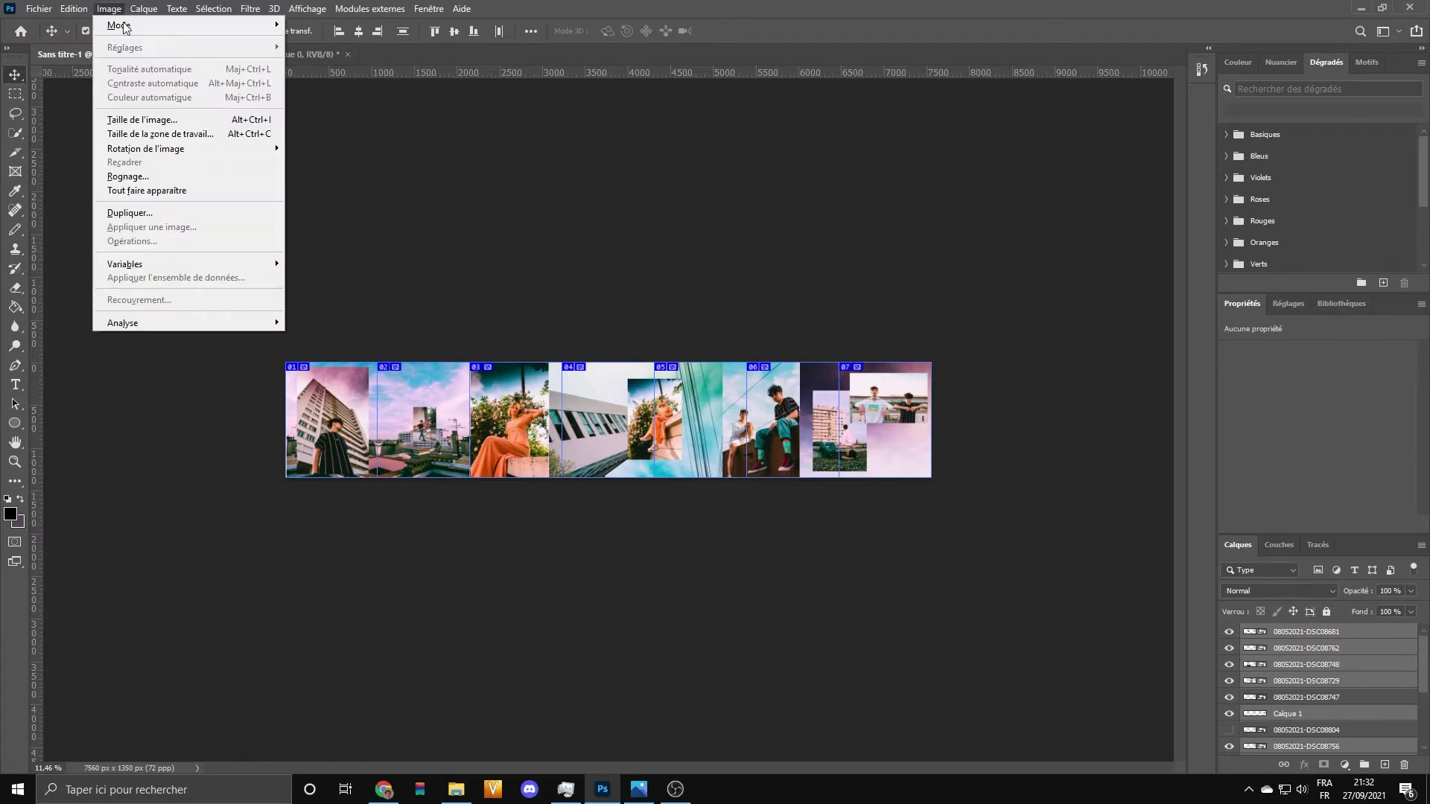
left_click(178, 131)
double_click(742, 251)
type("8640")
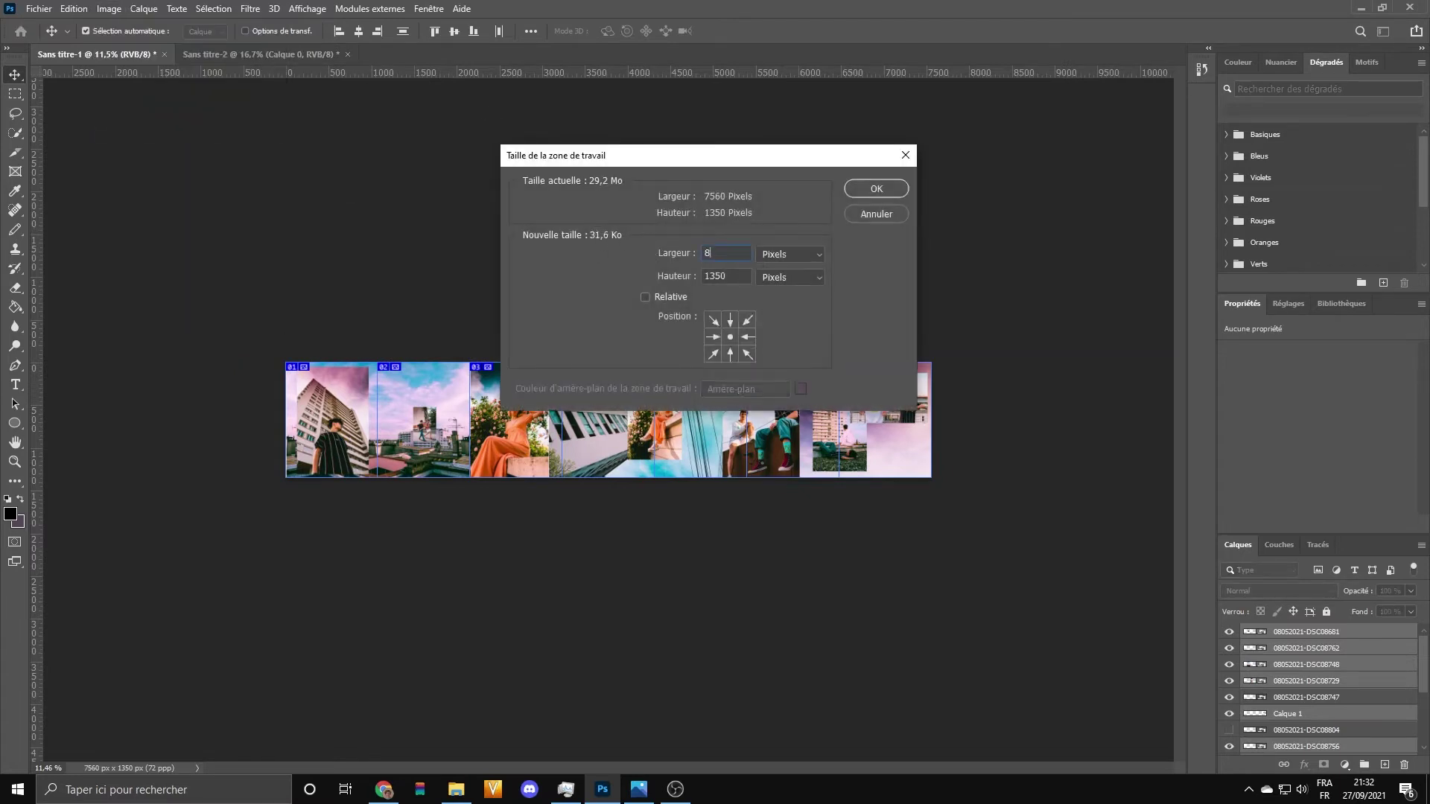
left_click(706, 337)
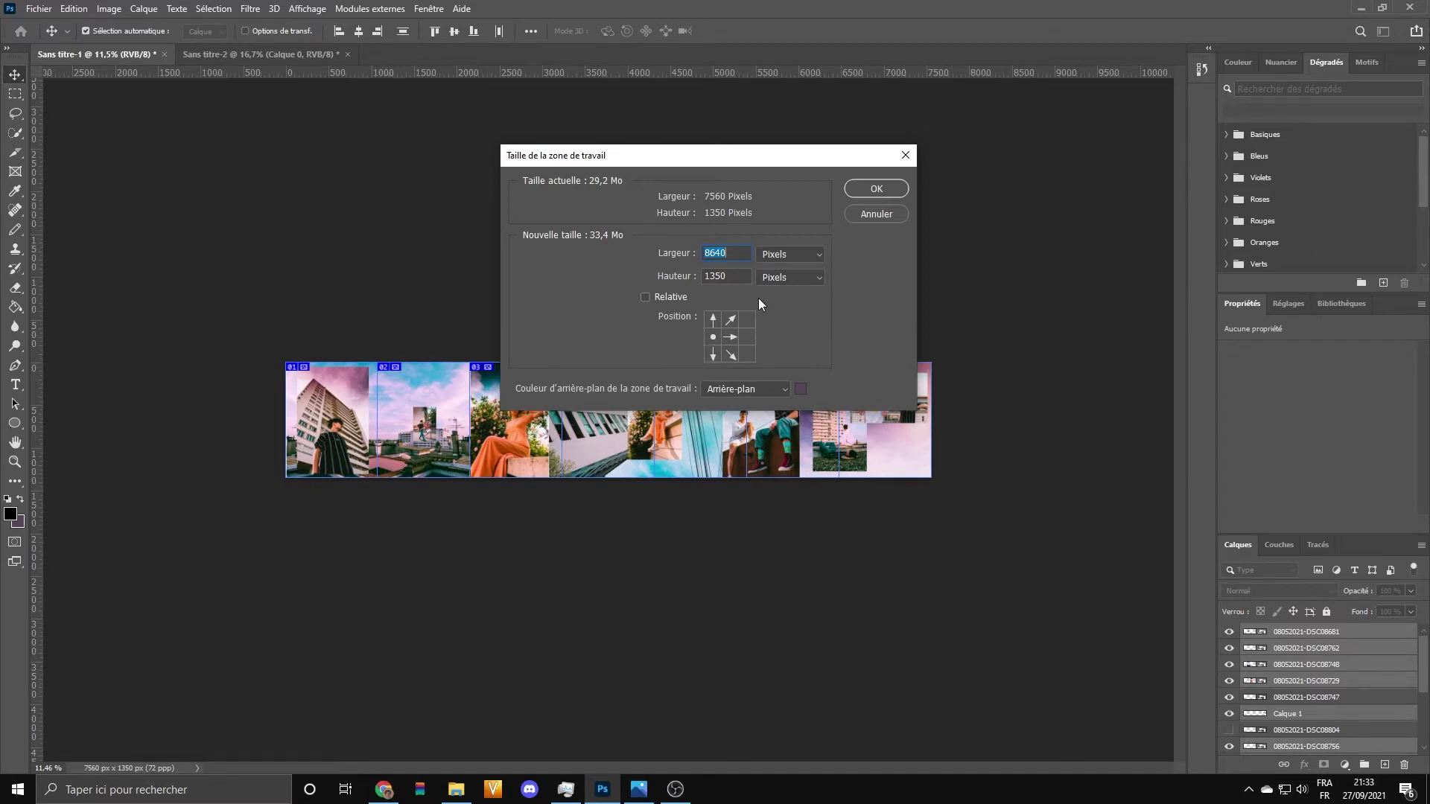
left_click(867, 190)
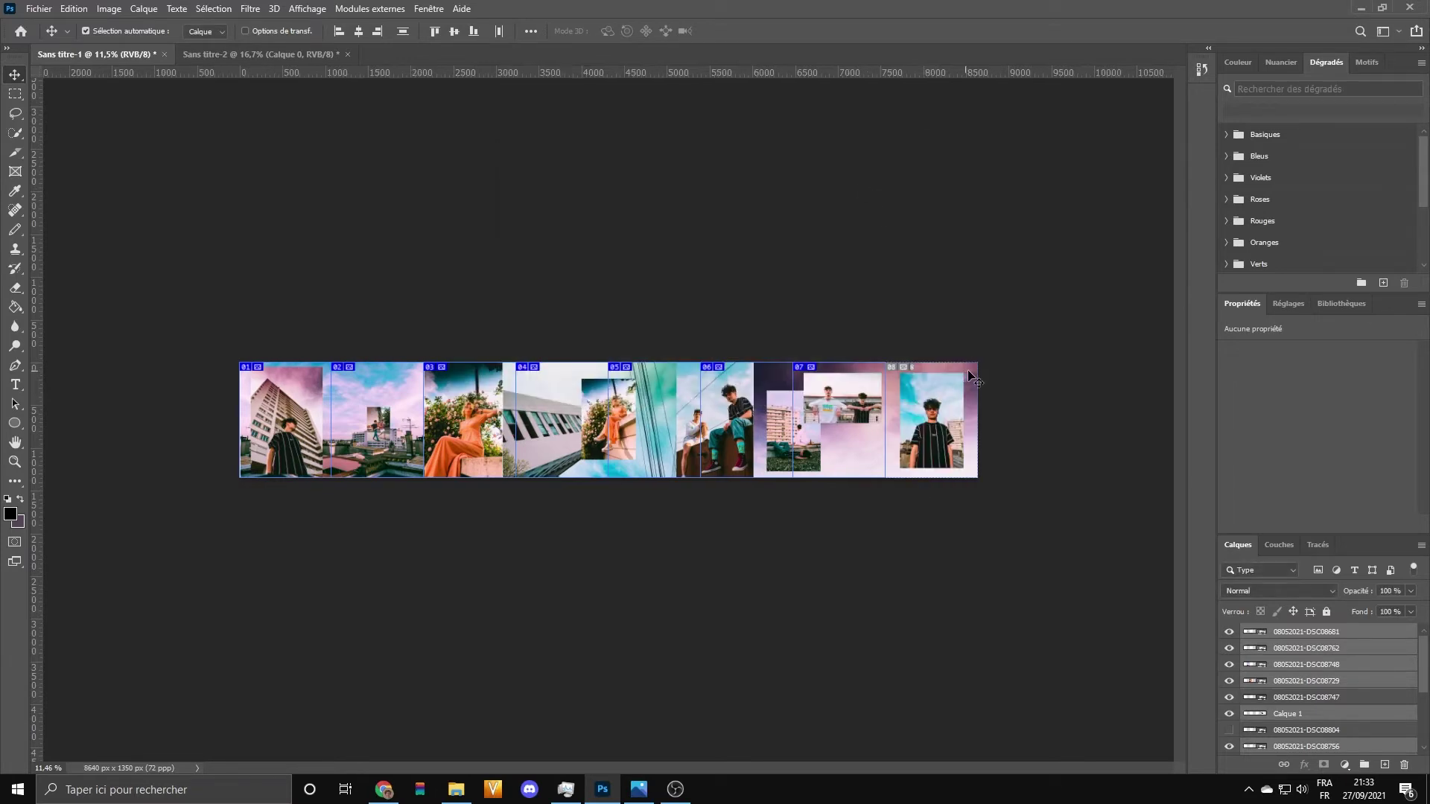
left_click(933, 403)
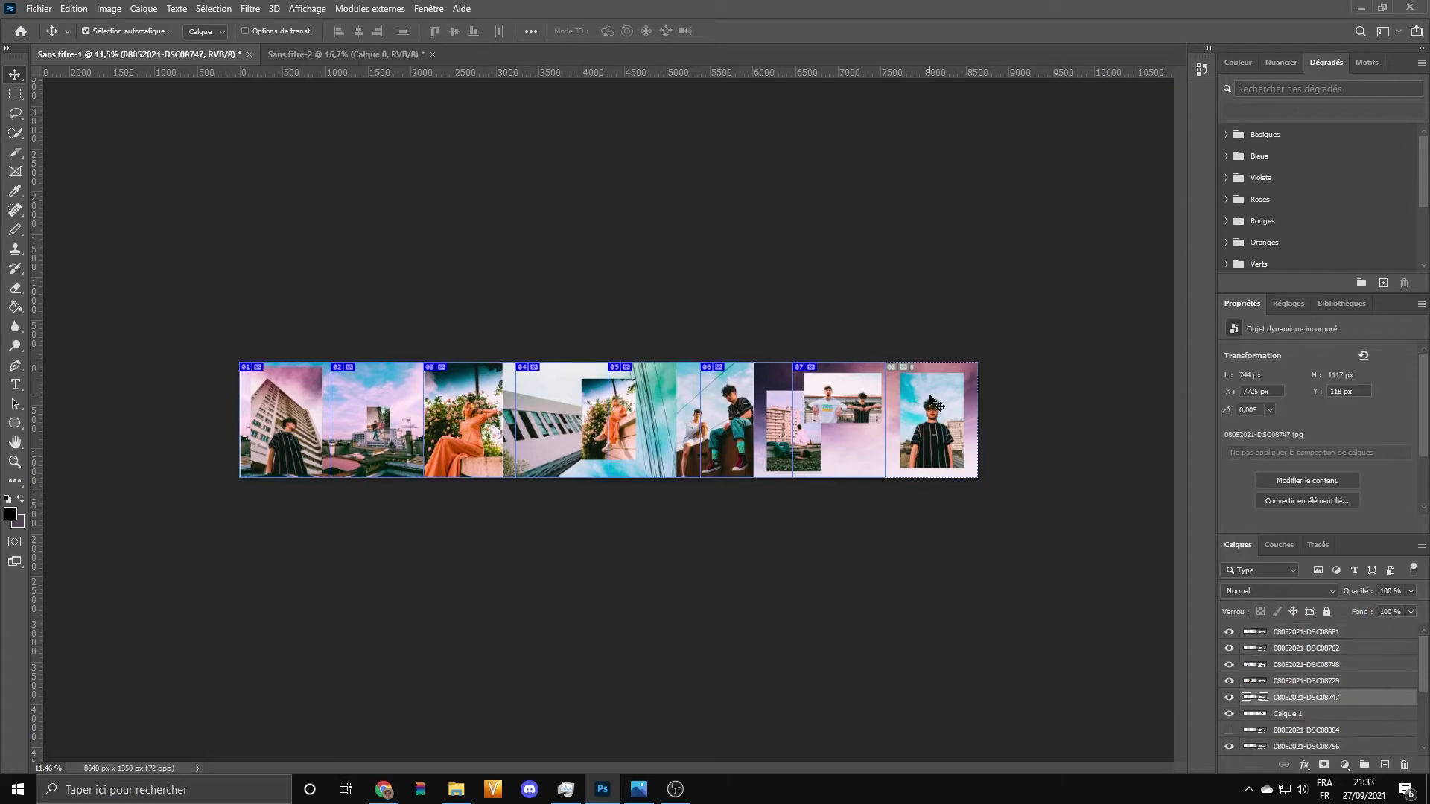
left_click(898, 429)
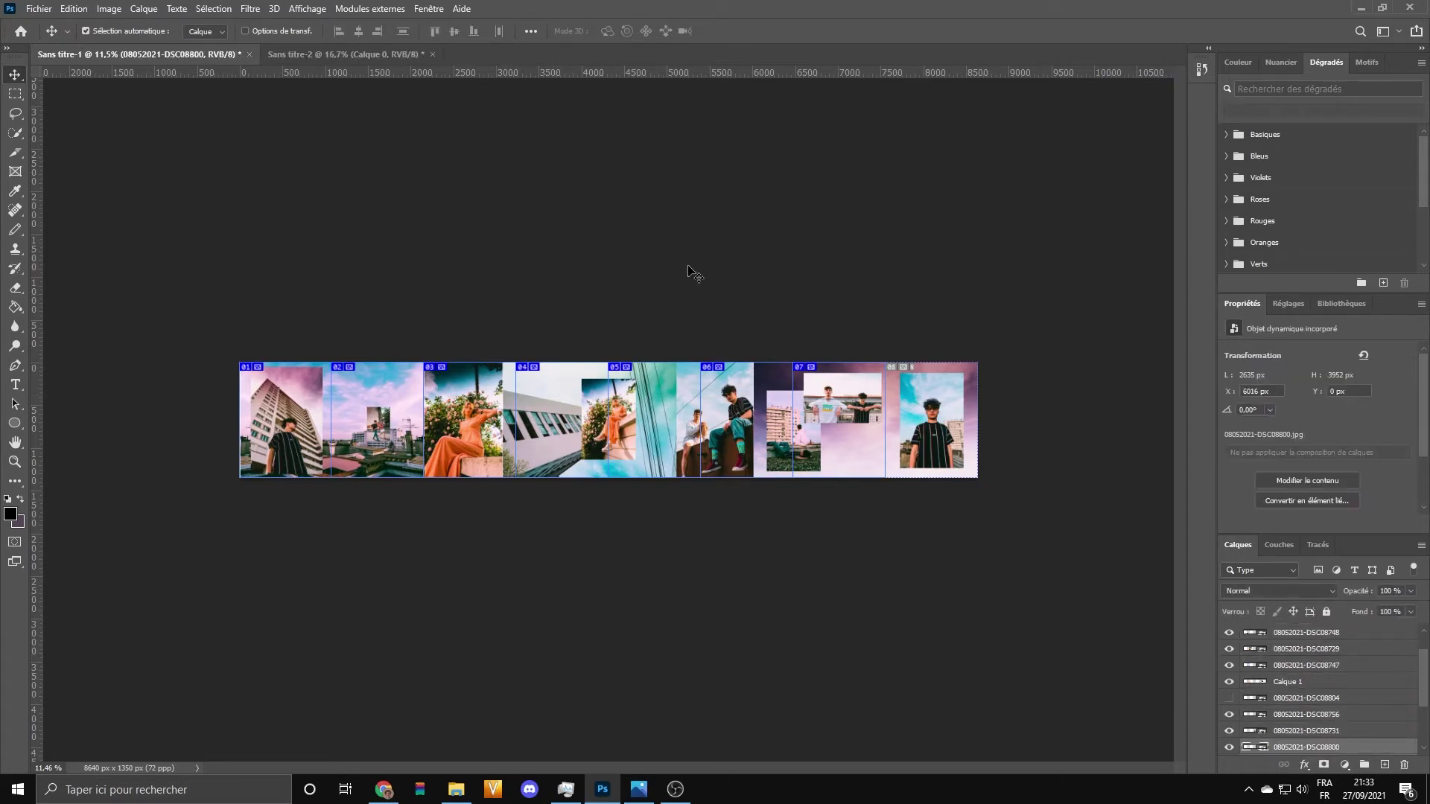
Step: Crop the canvas to 1080 px wide, anchored at the middle of the right edge, keeping only the last slide
left_click(108, 8)
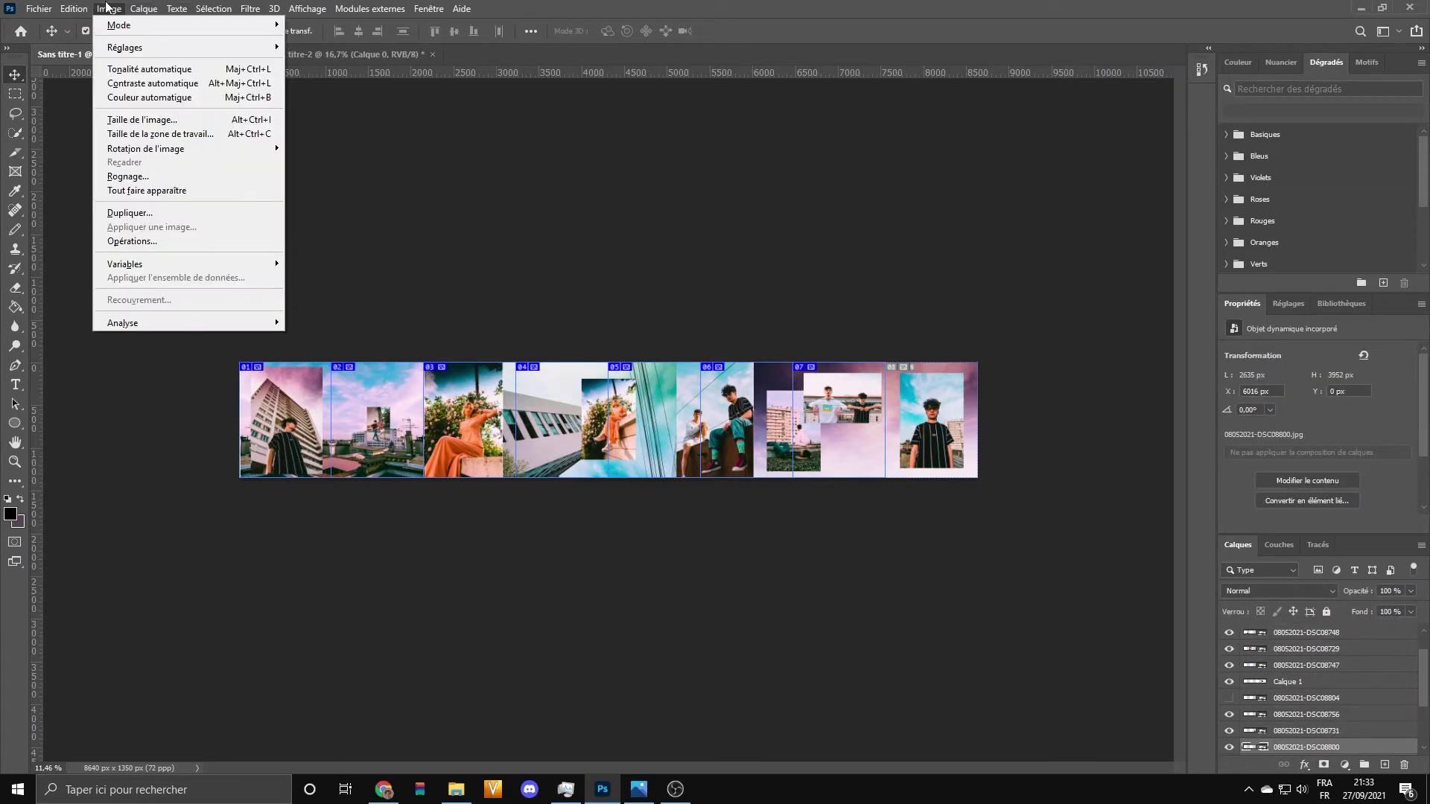
left_click(166, 134)
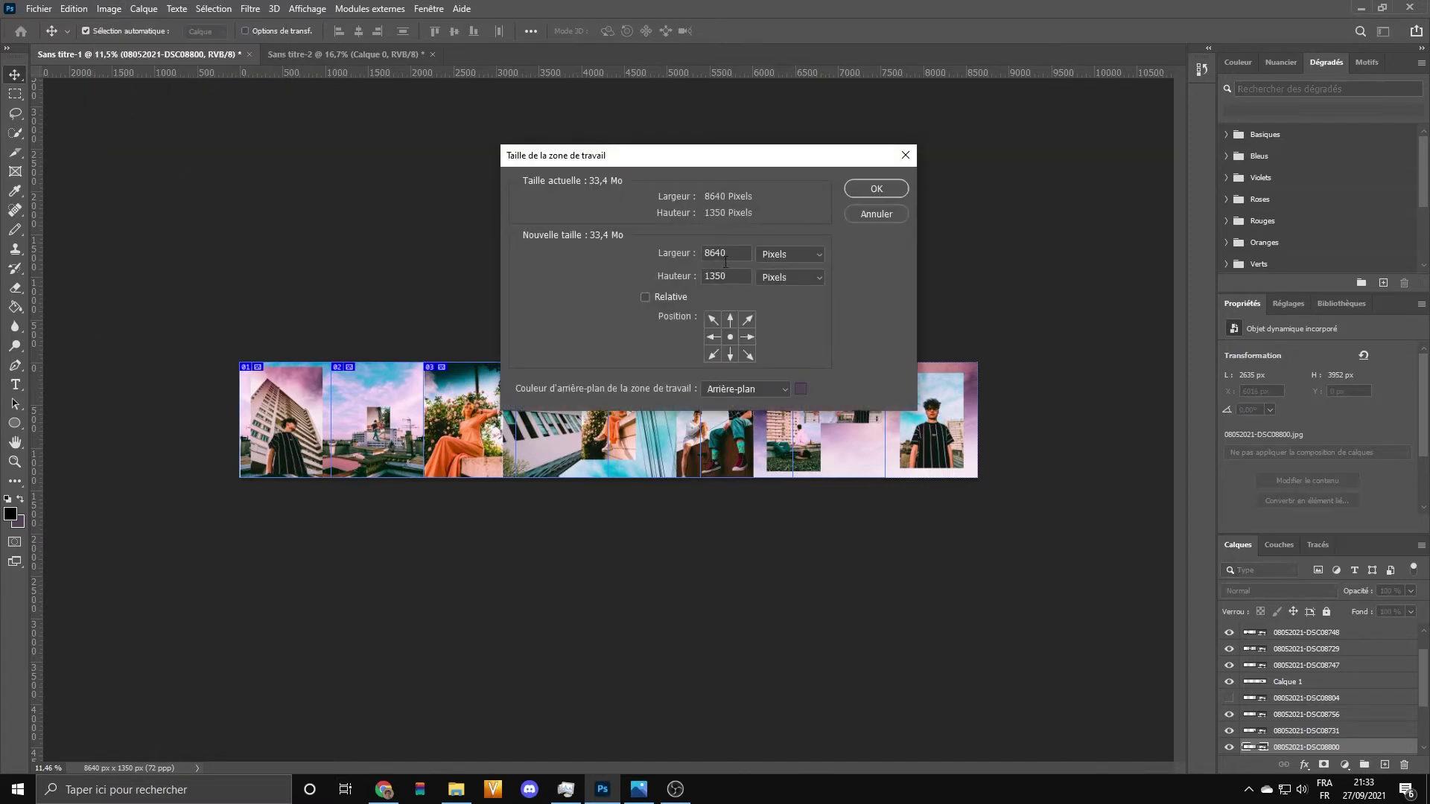
double_click(732, 252)
type("1080")
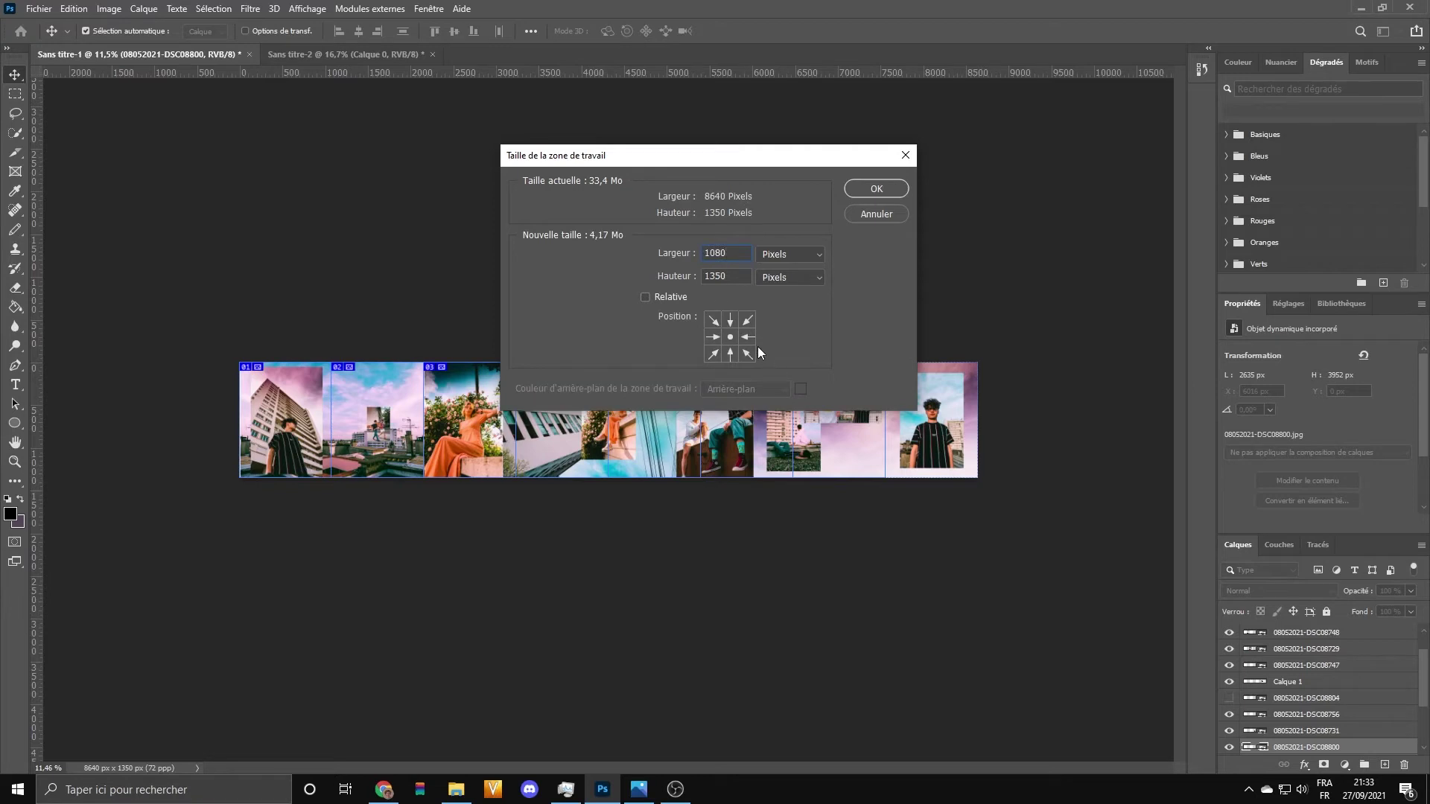
left_click(747, 337)
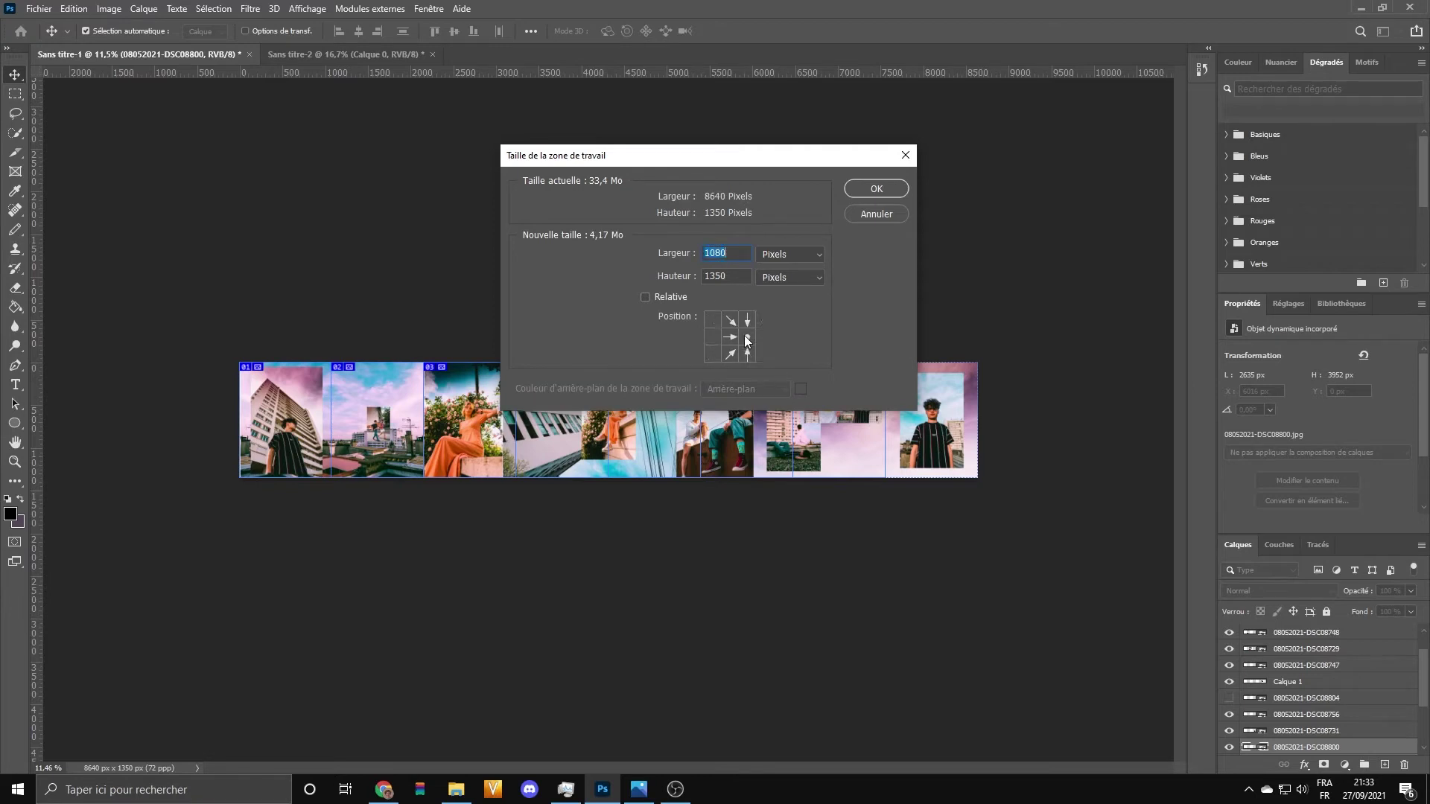
left_click(858, 188)
left_click(662, 295)
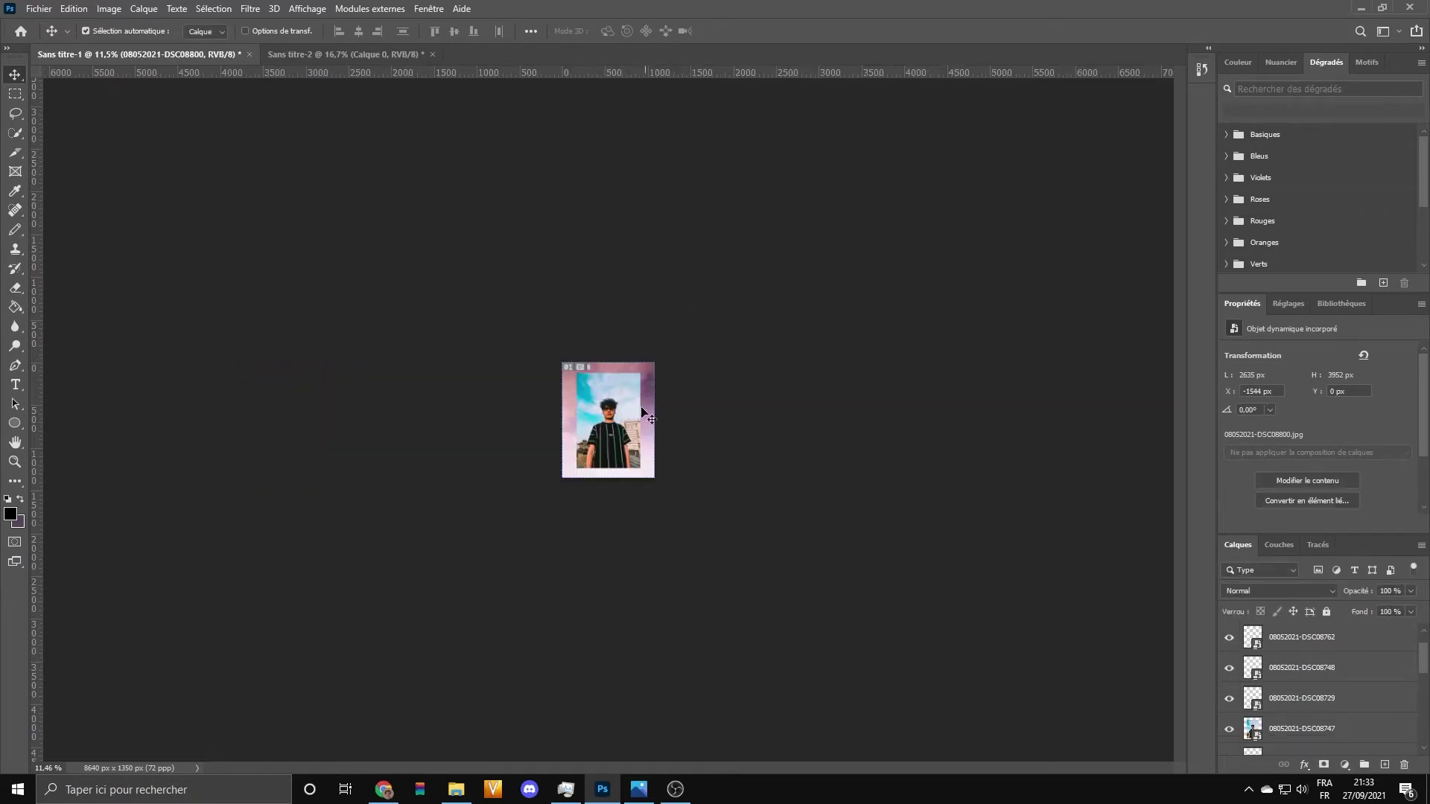
Step: Open the legacy Save for Web export for the cropped last slide
left_click(14, 462)
left_click_drag(593, 422, 670, 425)
left_click(39, 8)
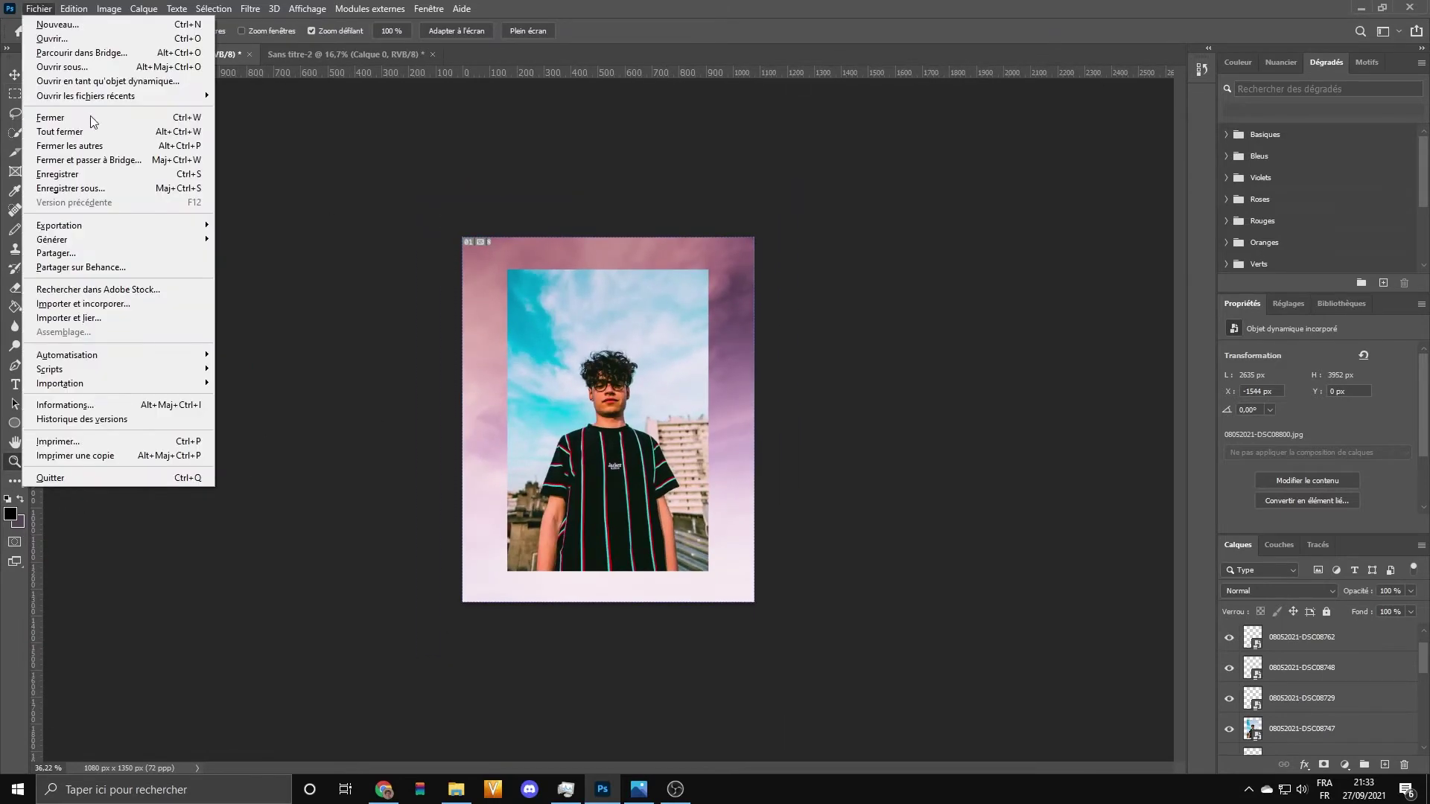
mouse_move(105, 233)
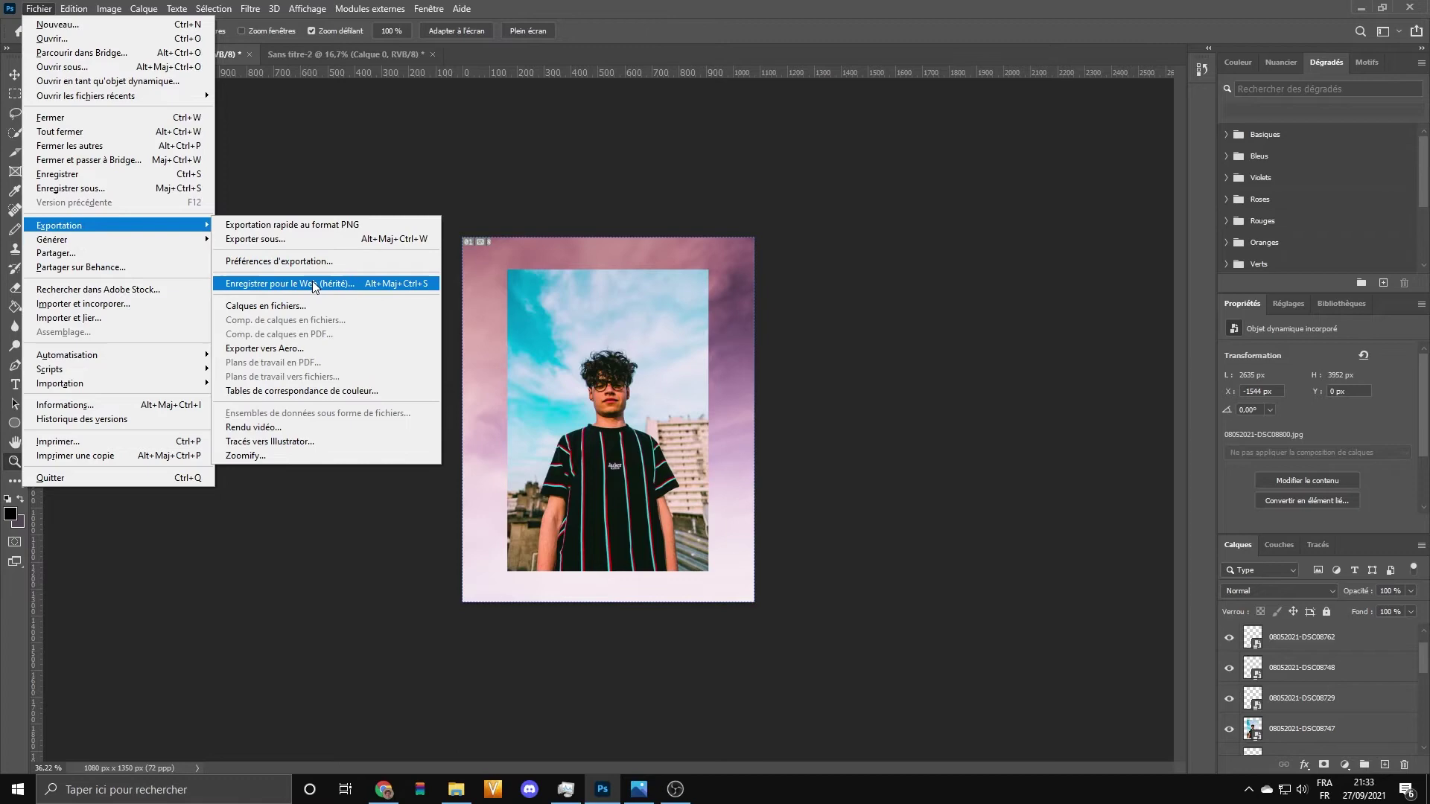
left_click(311, 283)
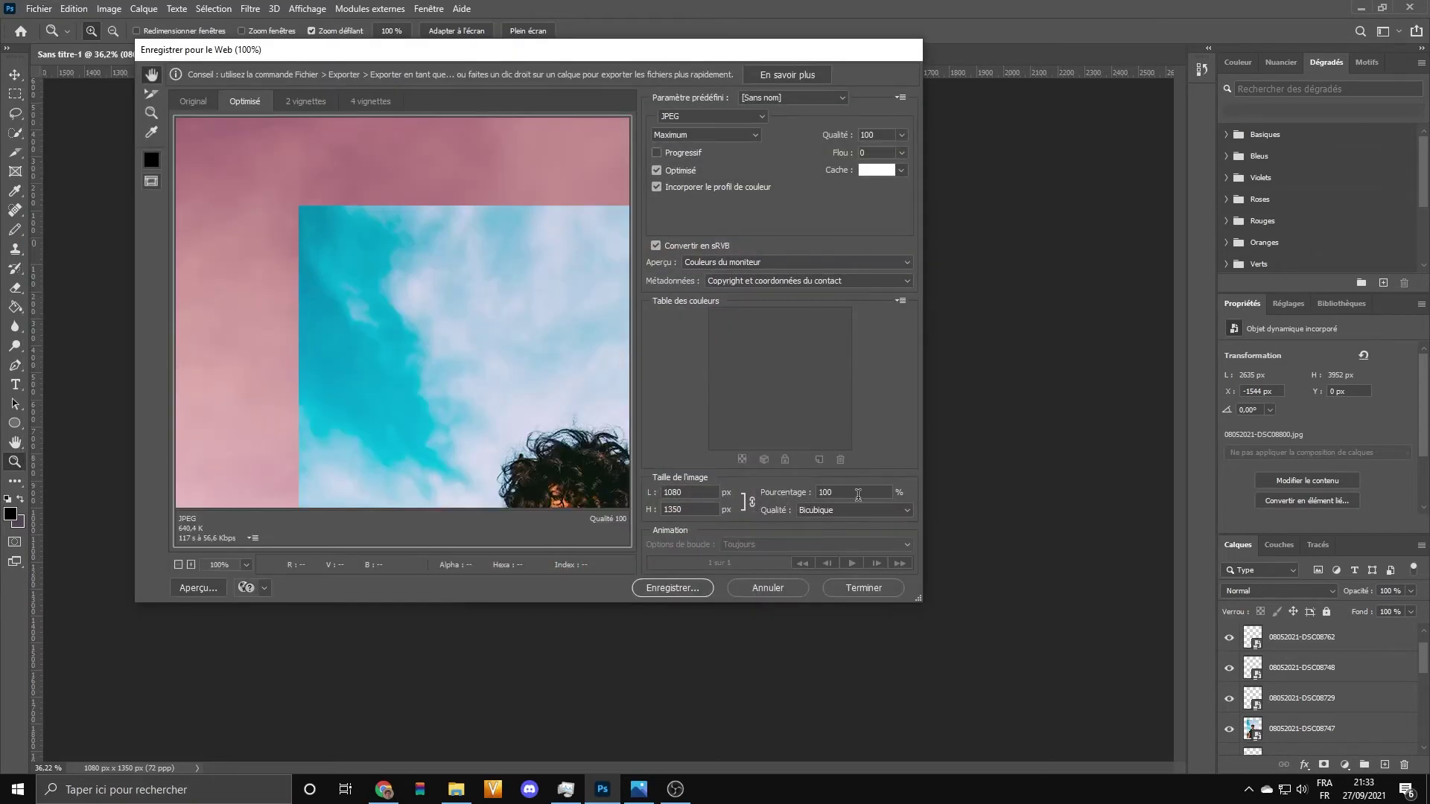
left_click(700, 590)
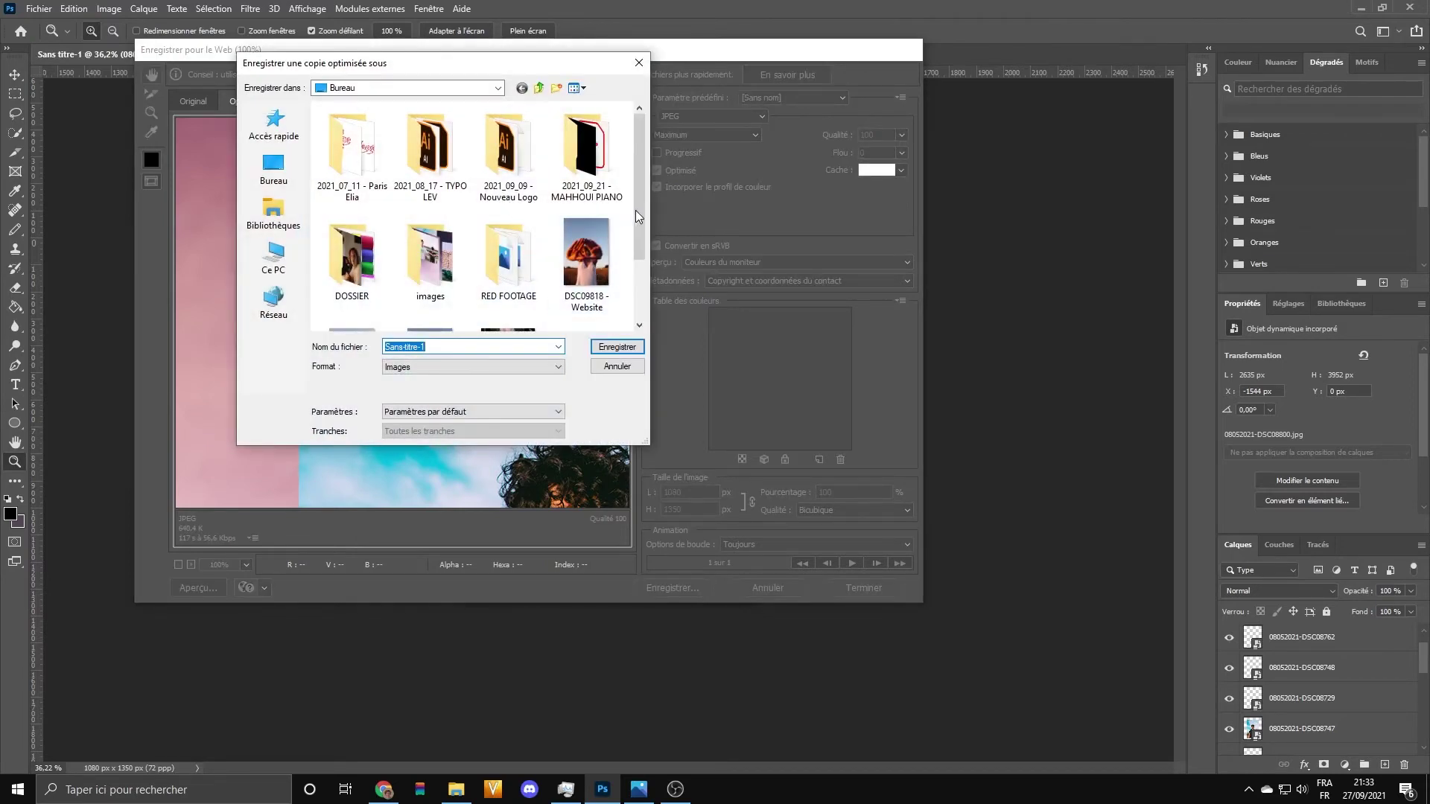
left_click_drag(636, 210, 651, 305)
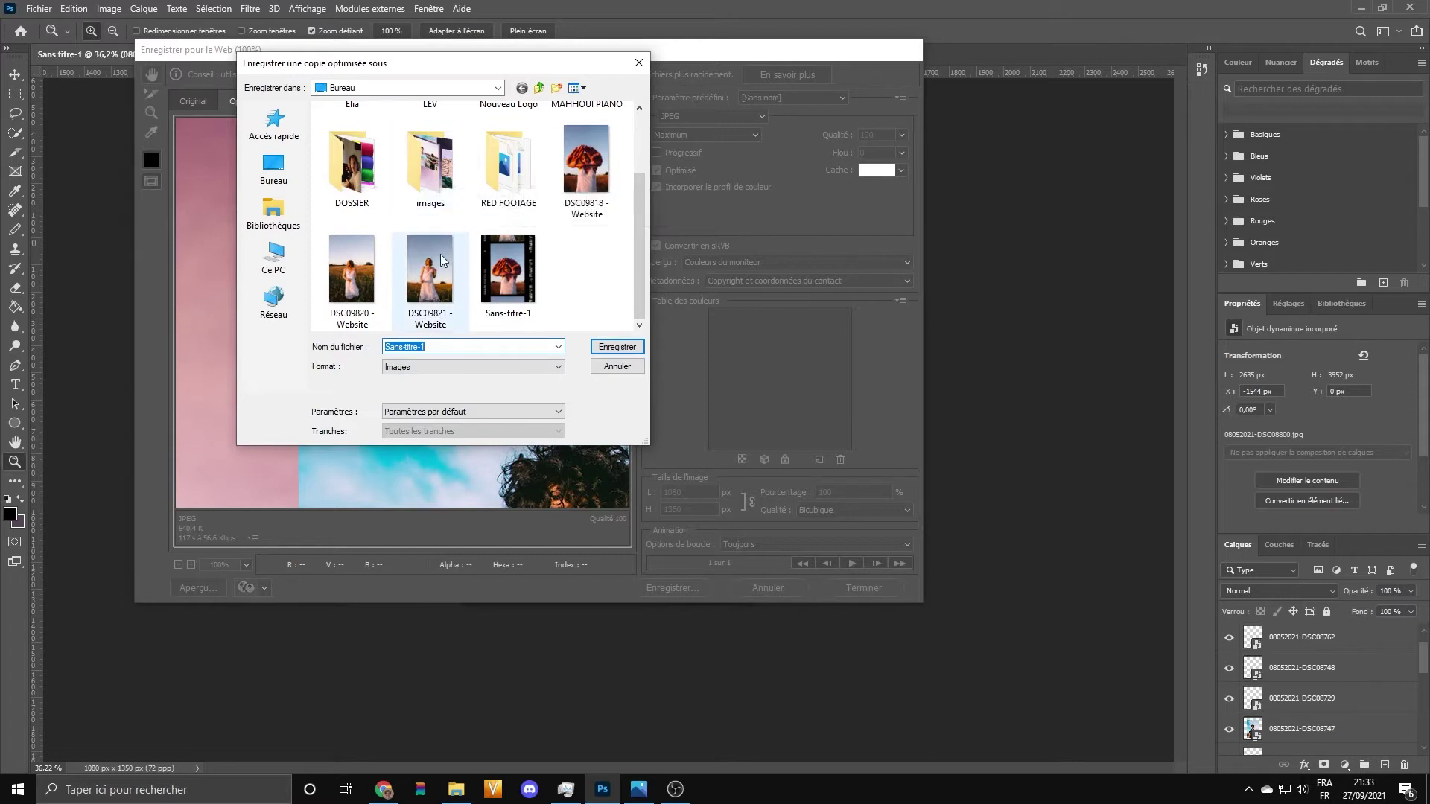
left_click(603, 345)
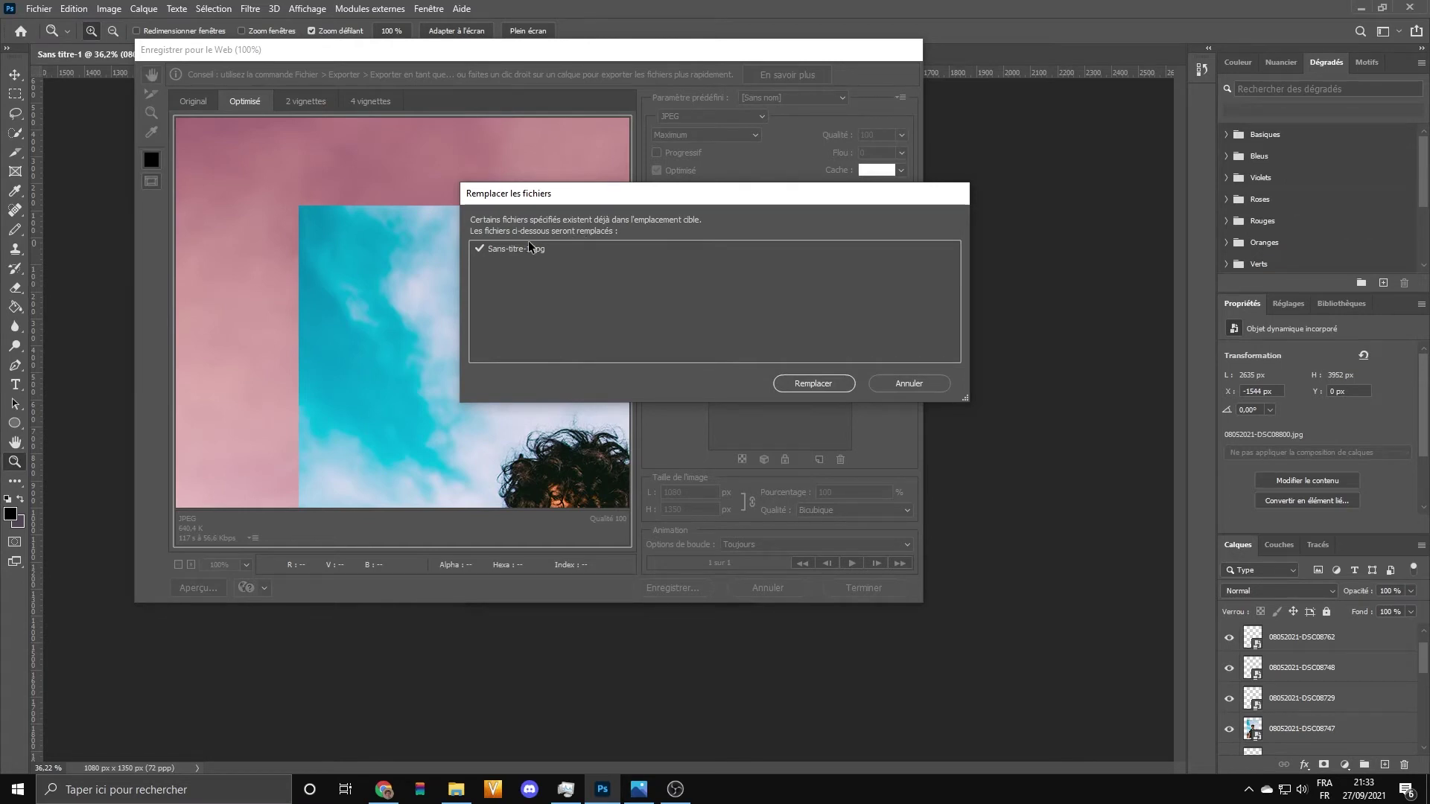
left_click(895, 386)
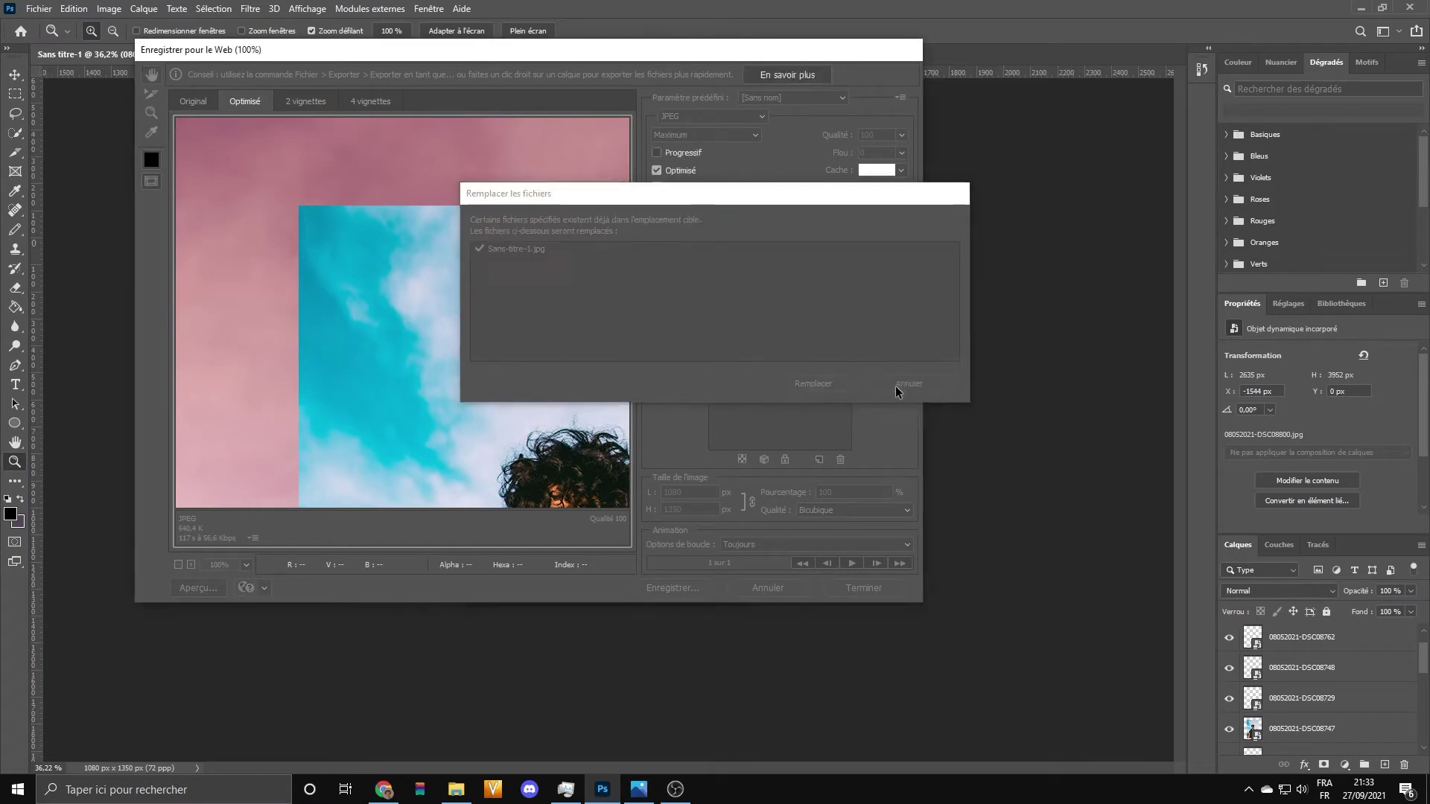
Step: Save the optimised JPEG to the desktop under the name collage2, and minimise the program to show the desktop
left_click(673, 589)
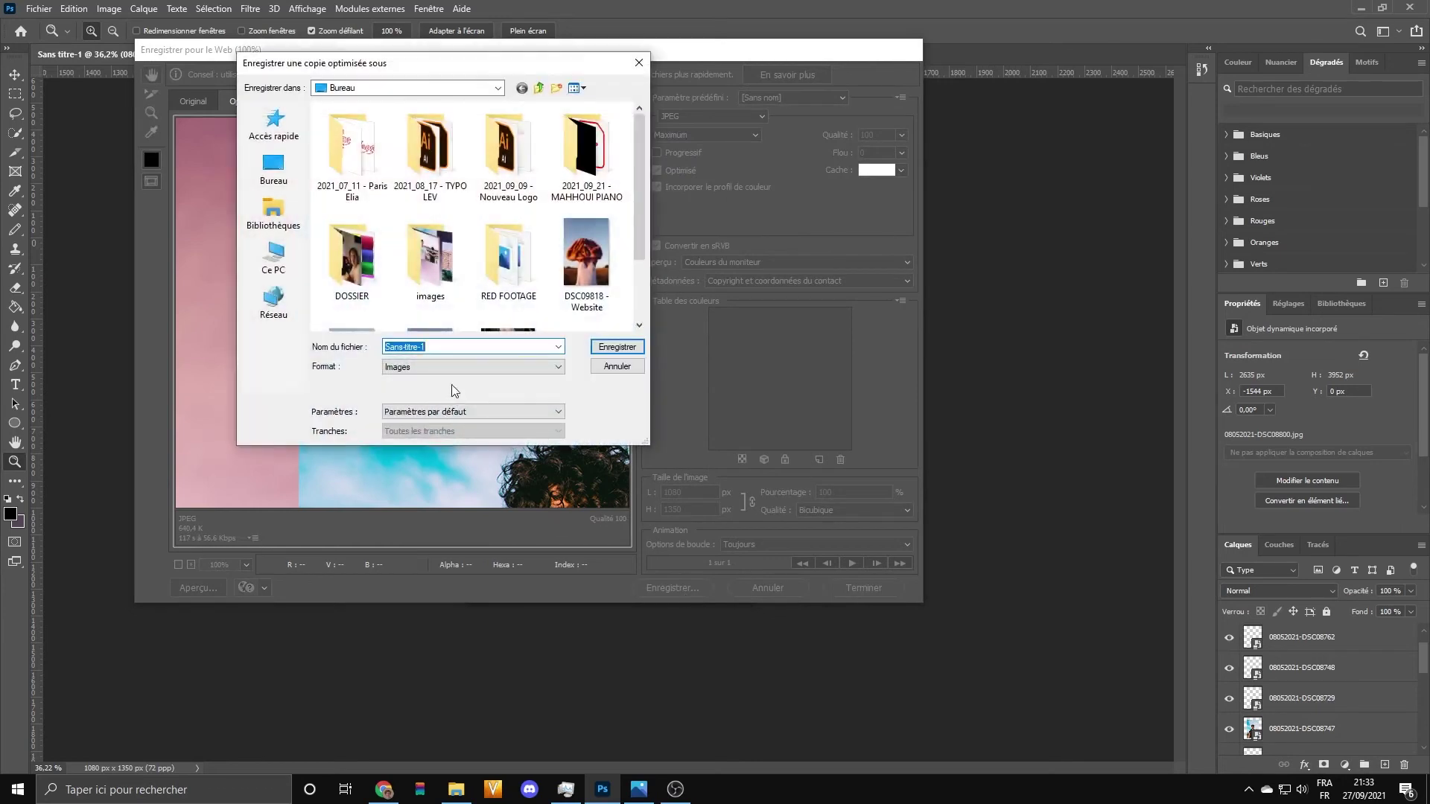
type("colage2")
left_click(617, 347)
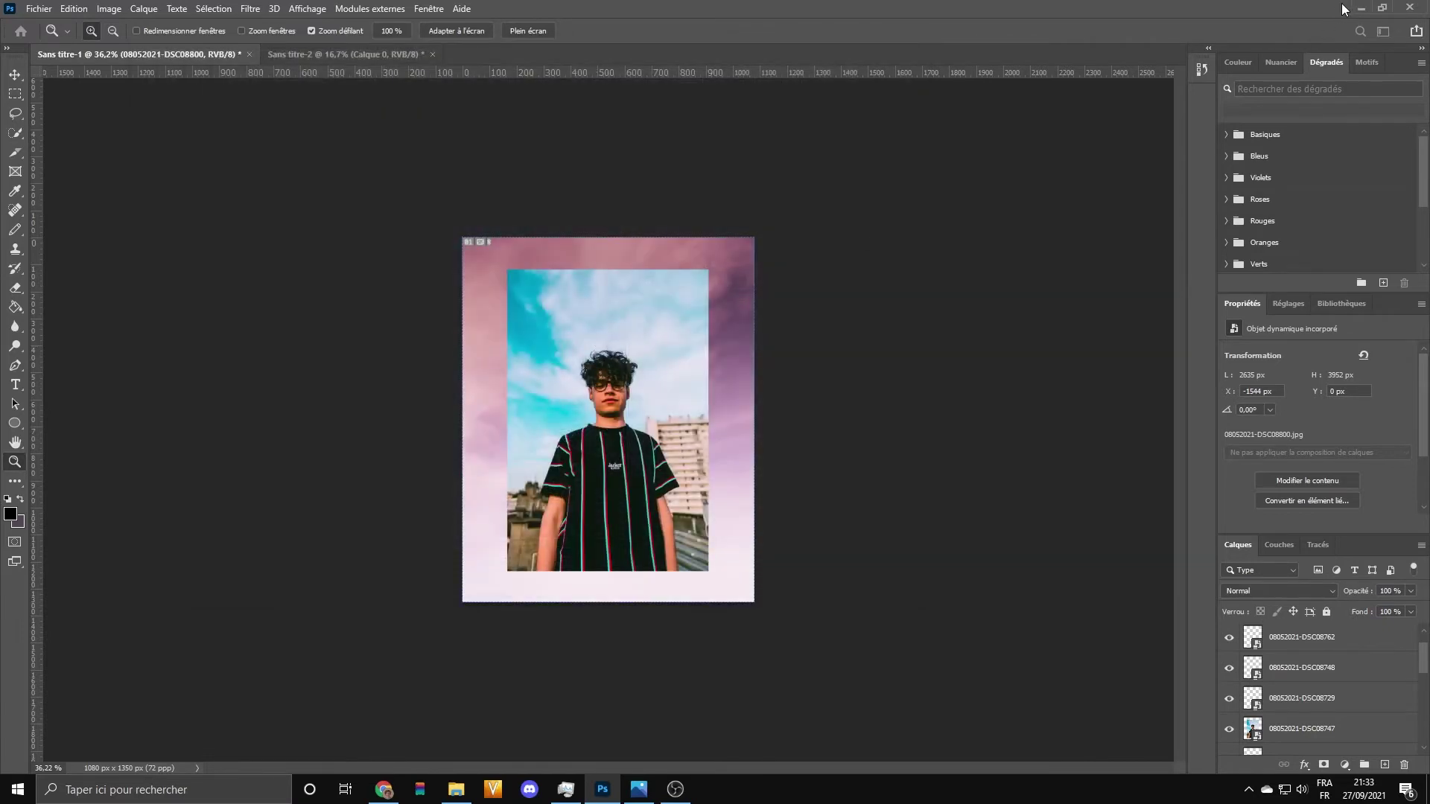
left_click(1358, 9)
left_click(1165, 72)
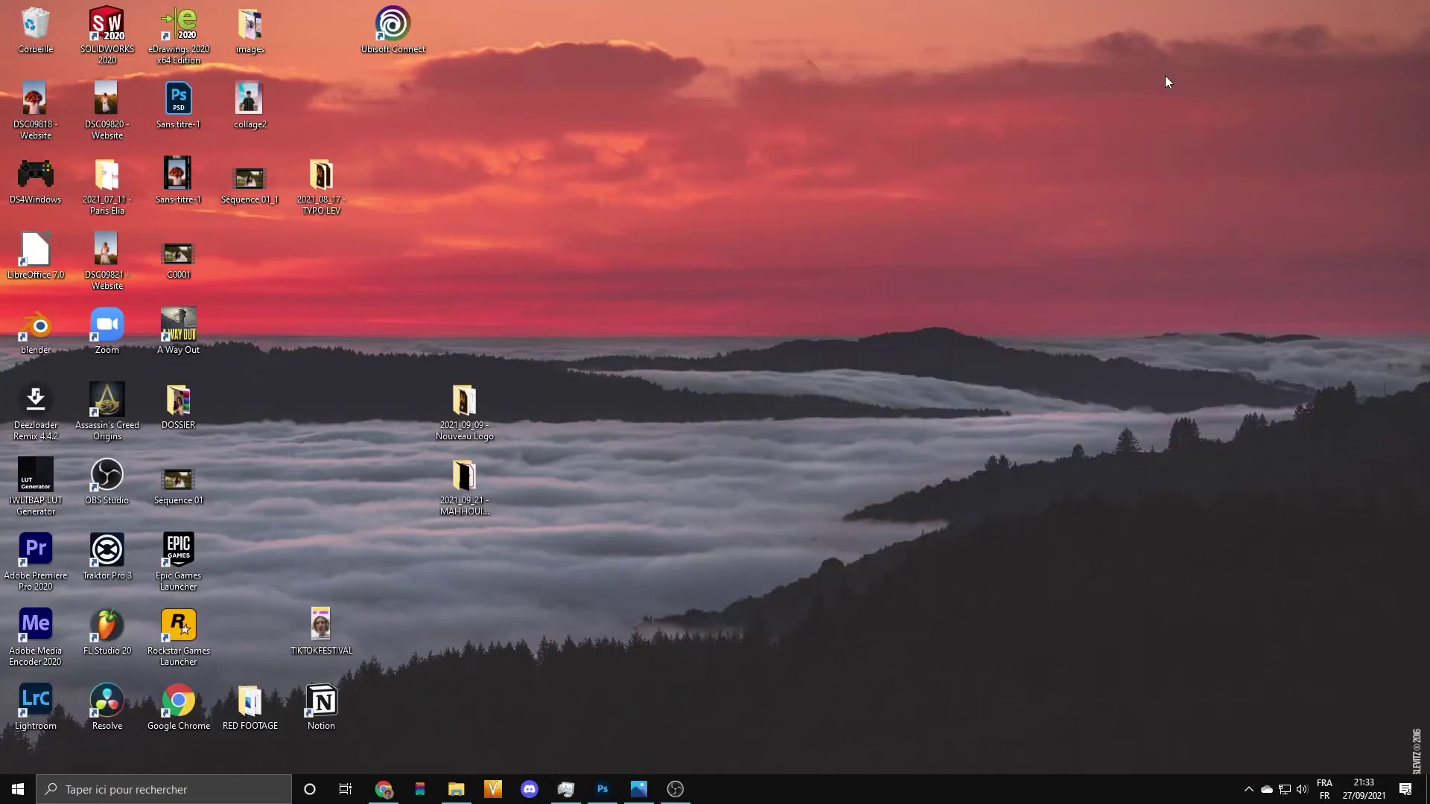